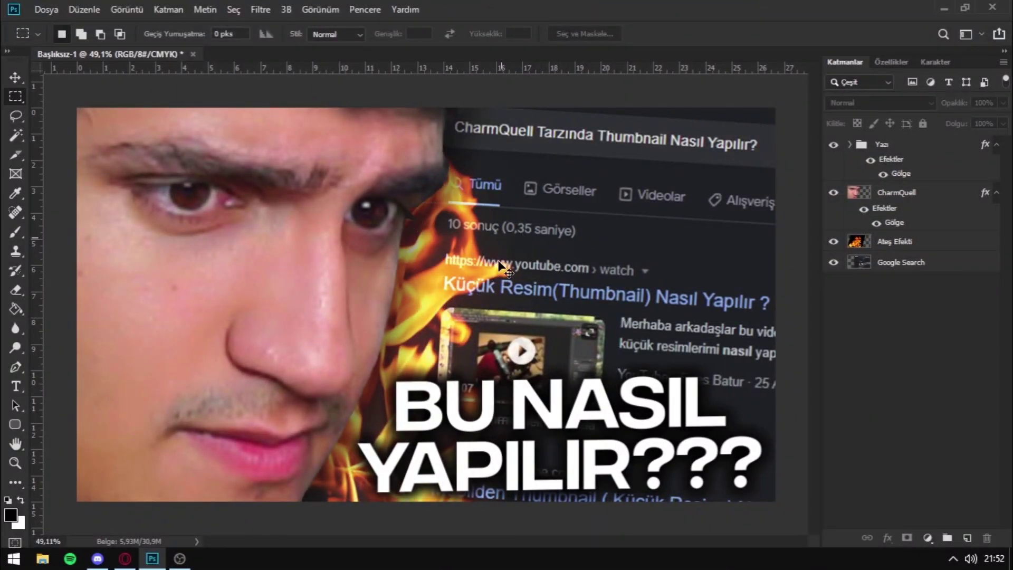
Create a blank 1920×1080 px document, then return to the finished thumbnail and the browser
key(ctrl+n)
double_click(407, 162)
text(1)
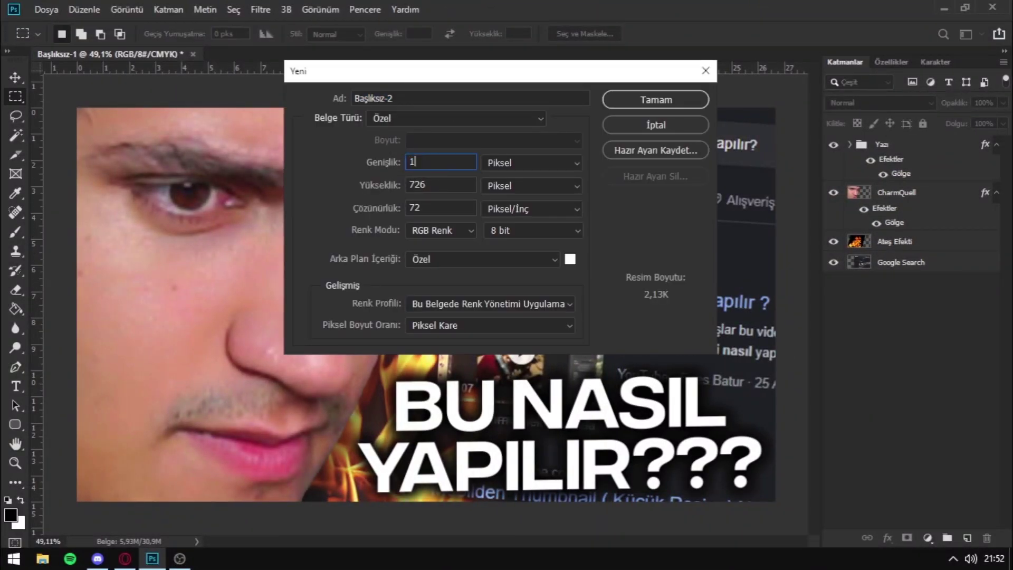
text(920)
key(Tab)
text(1080)
click(647, 101)
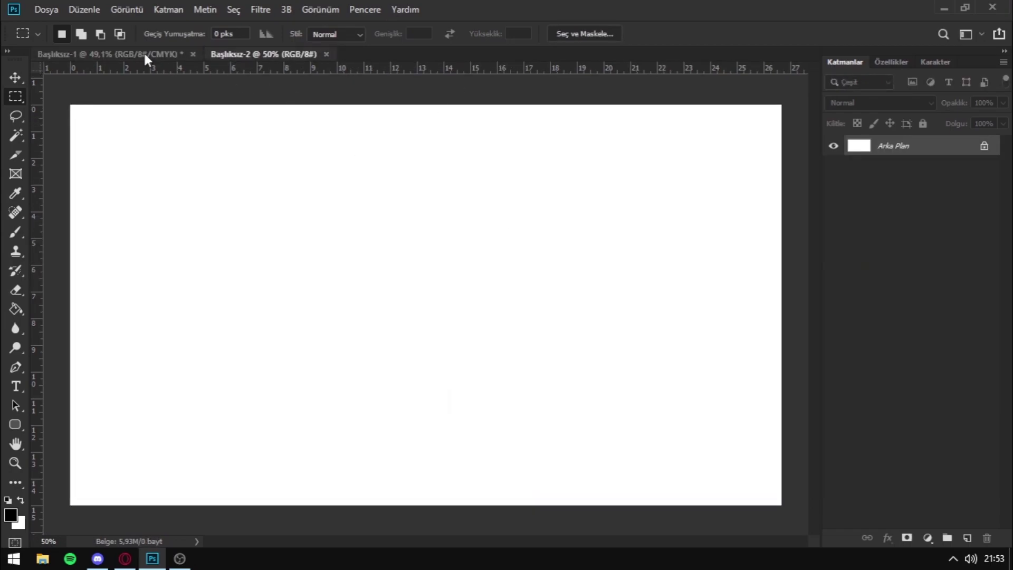
click(145, 53)
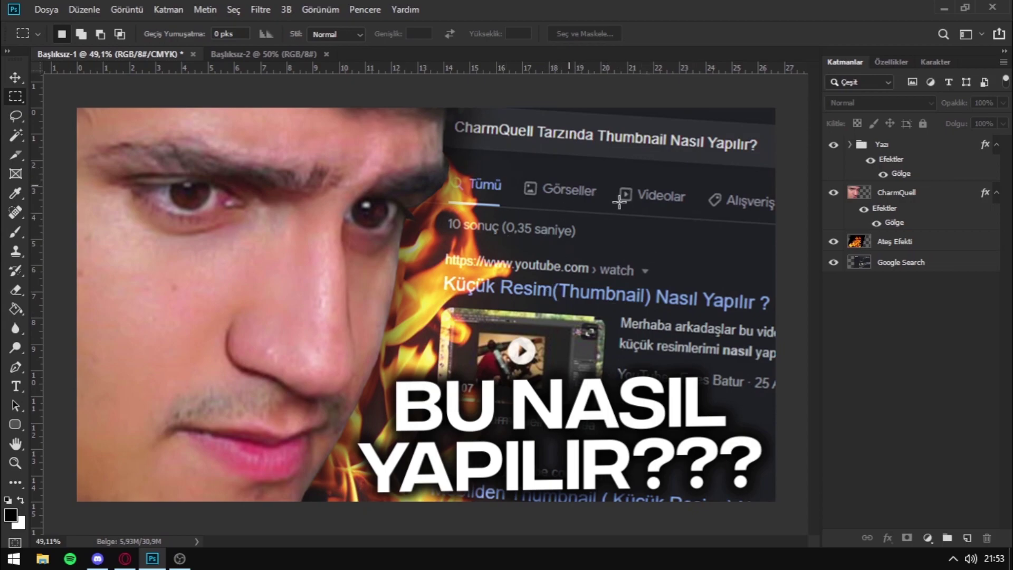
click(125, 559)
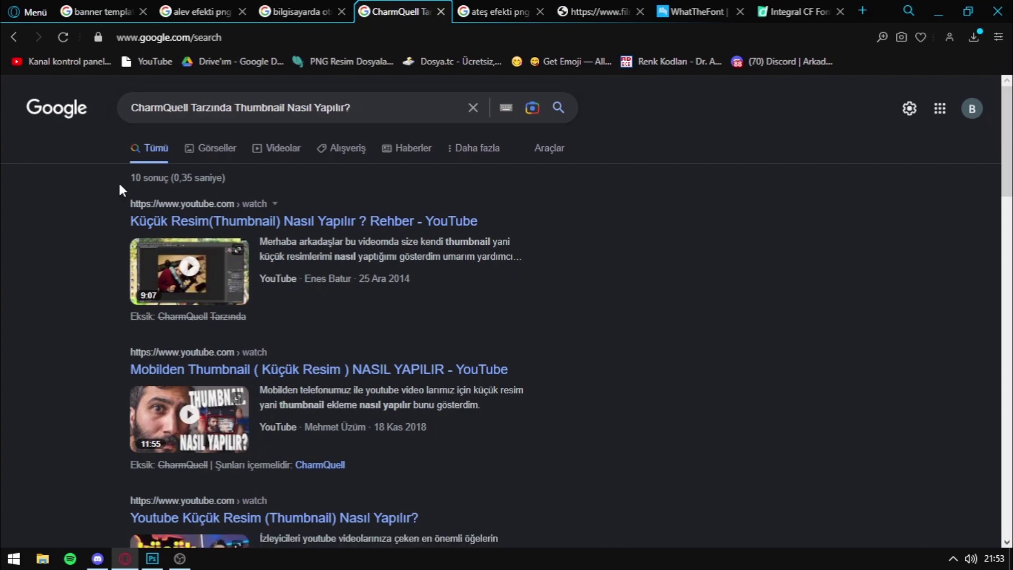
Capture a rectangular screenshot of the Google search results area in Opera GX
key(Print)
mouse_move(3, 76)
mouse_down()
mouse_move(690, 346)
mouse_move(862, 501)
mouse_up()
click(806, 515)
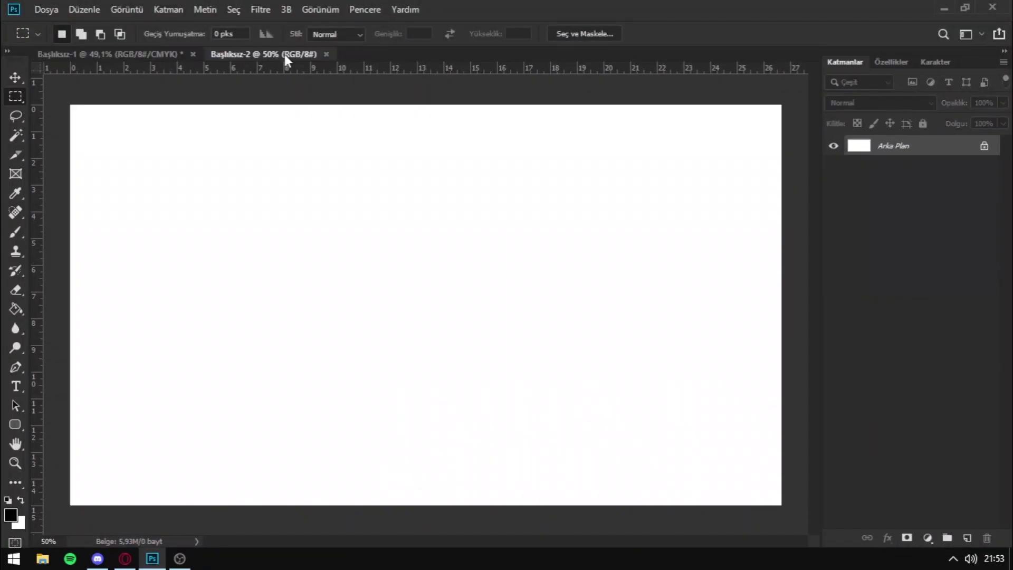
Paste the search-results screenshot, enlarge it, tilt it about 2 degrees and shift it right
key(ctrl+v)
key(ctrl+t)
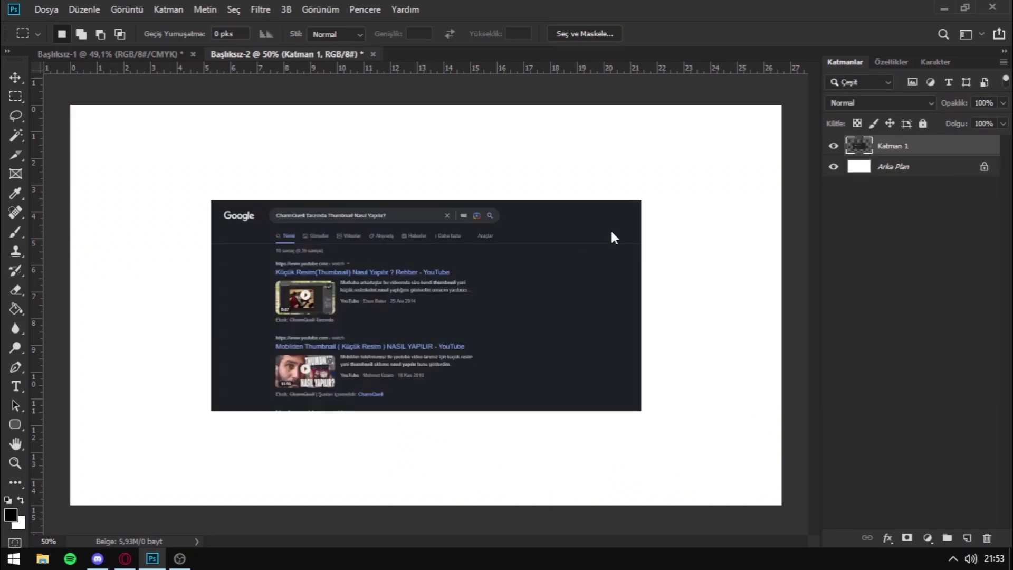
drag(641, 200, 680, 93)
key(ctrl+minus)
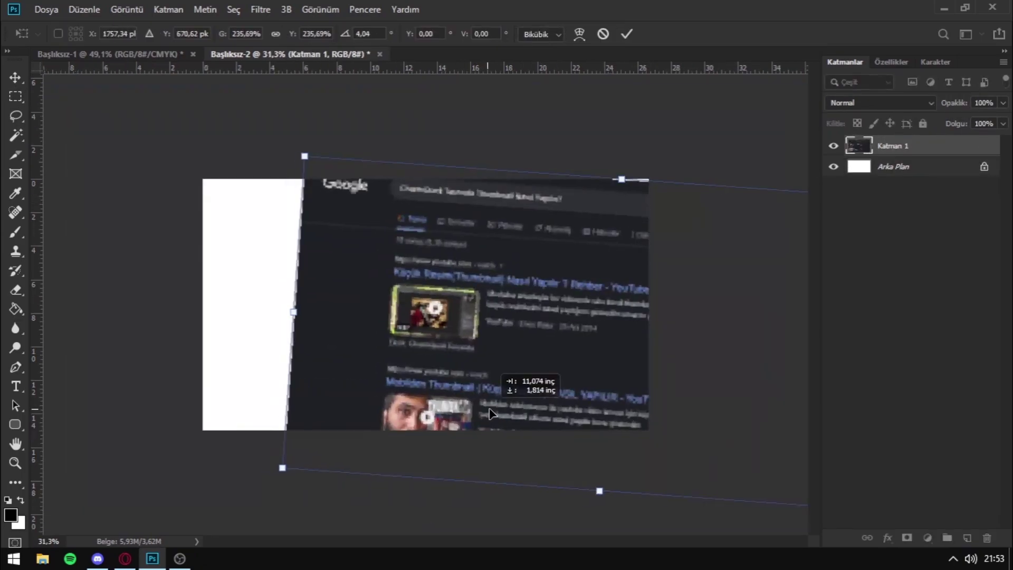
drag(158, 369, 149, 333)
key(m)
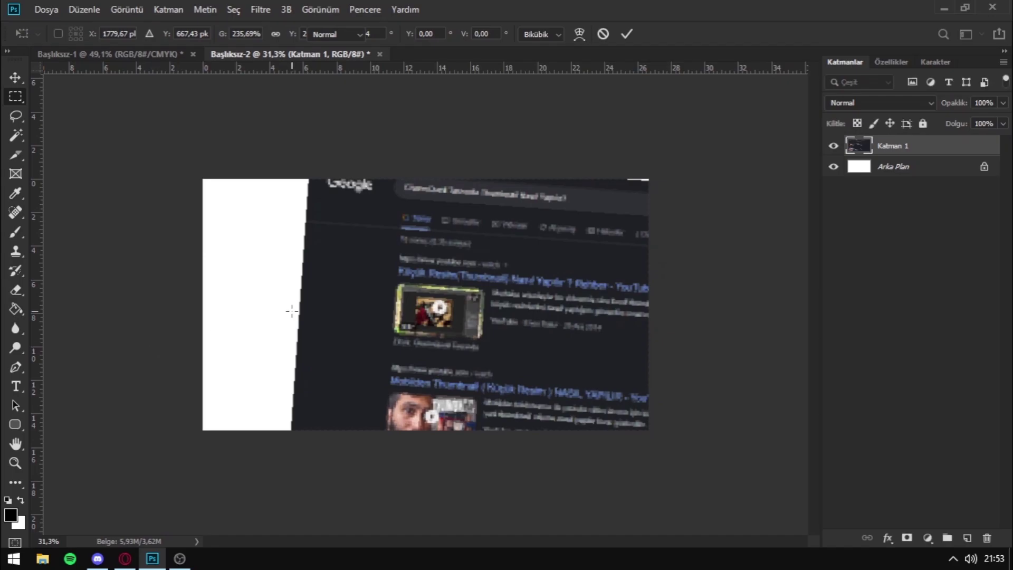
key(ctrl+t)
drag(471, 296, 536, 292)
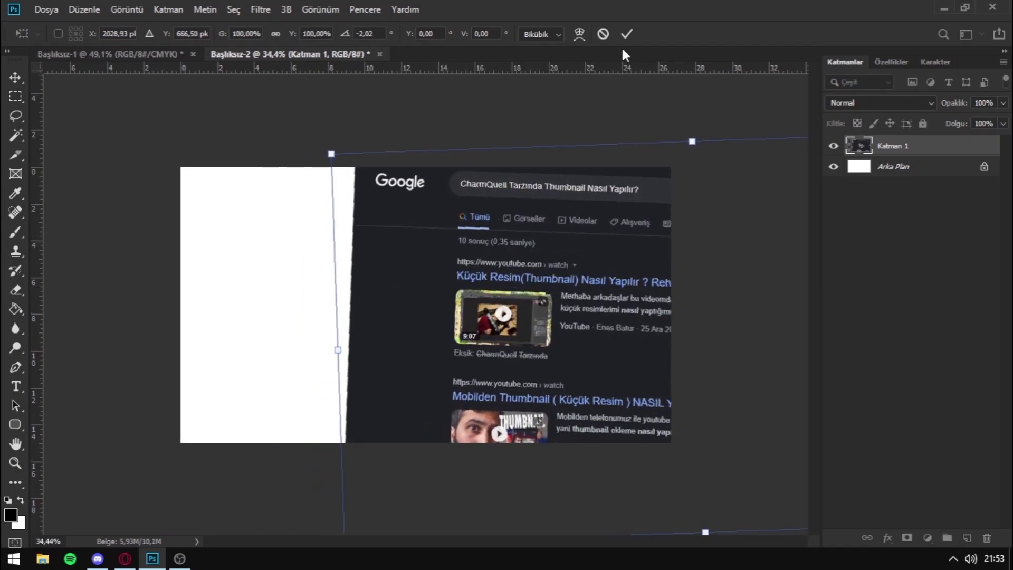
click(626, 33)
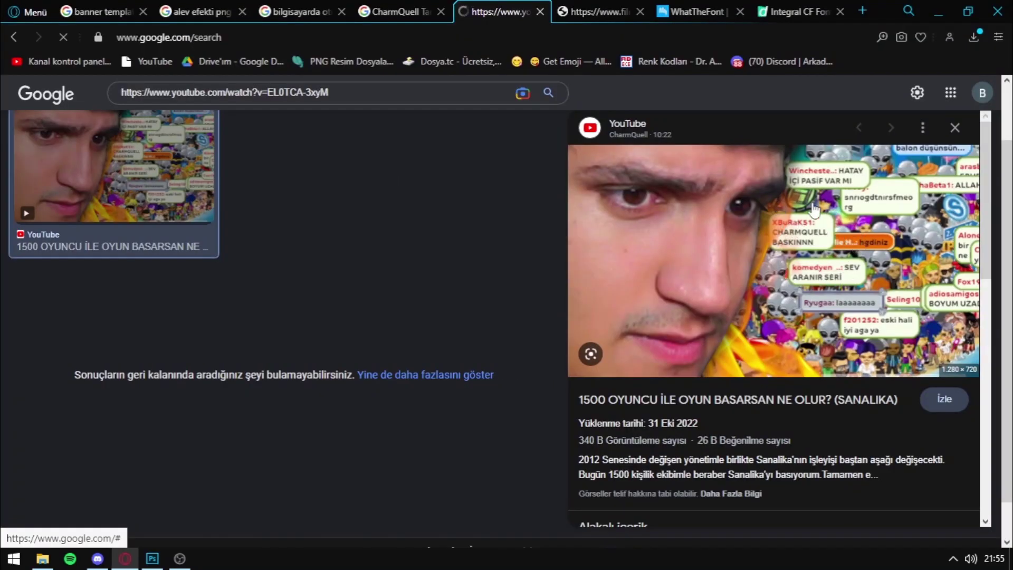
Copy the face thumbnail from the browser and paste it into Photoshop scaled to about 151%
right_click(749, 264)
click(816, 425)
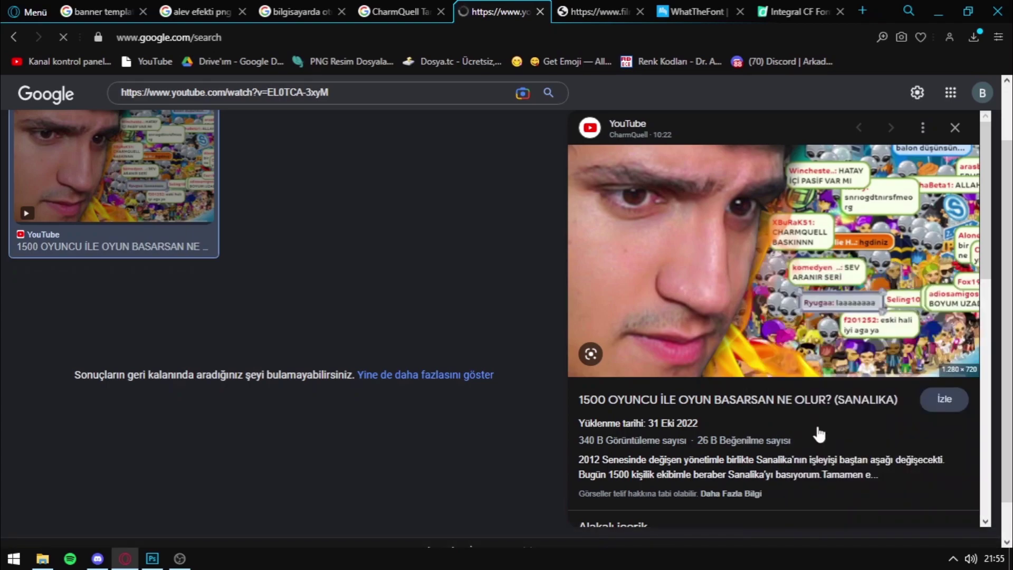
key(alt+Tab)
key(ctrl+v)
key(ctrl+t)
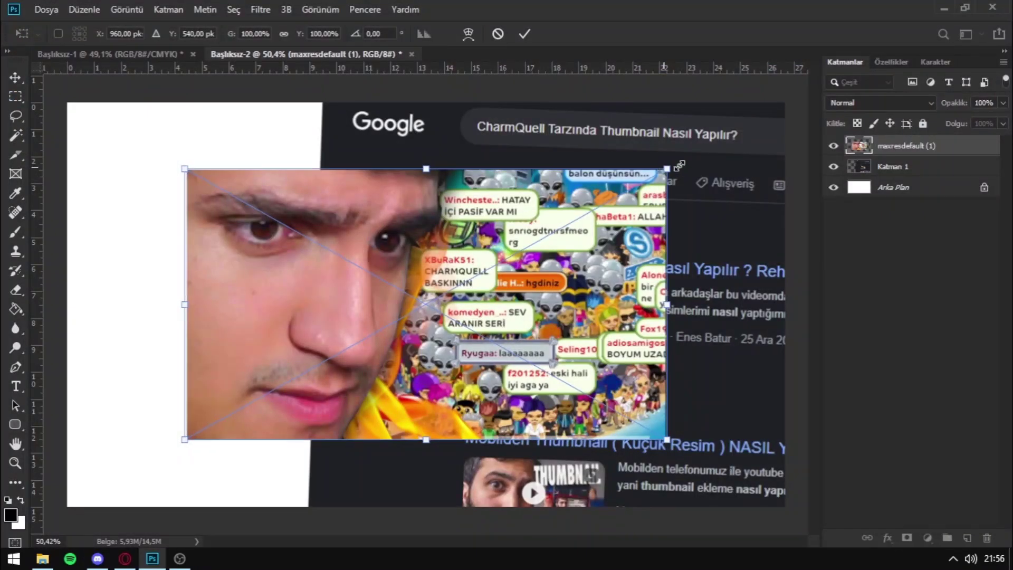
mouse_move(667, 169)
mouse_down()
mouse_move(734, 145)
mouse_move(784, 107)
mouse_up()
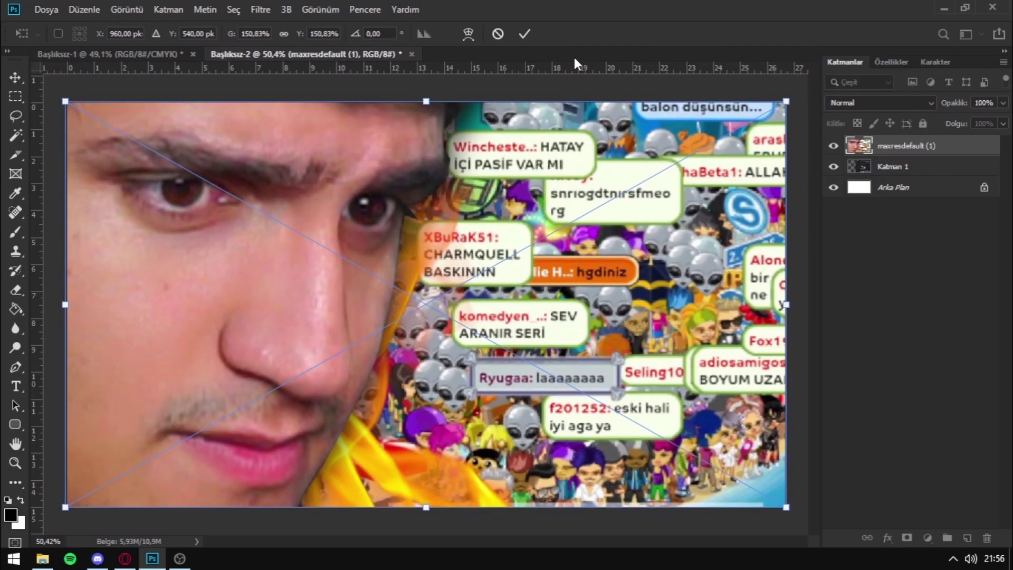
key(Return)
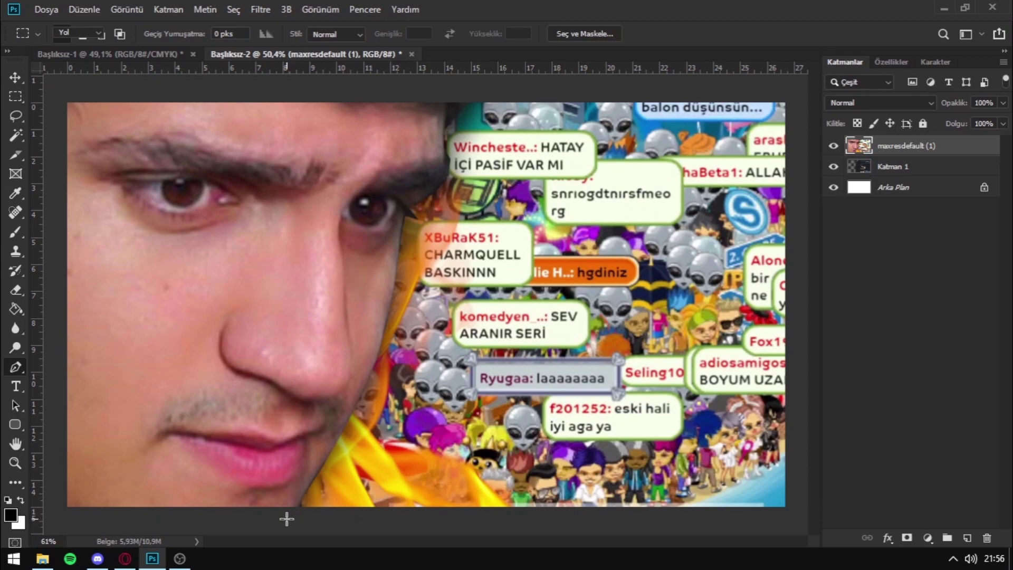
scroll(306, 517, up, 2)
Zoom in and start the pen path at the bottom of the chin, tracing up the chin edge
scroll(312, 506, up, 2)
scroll(317, 496, up, 2)
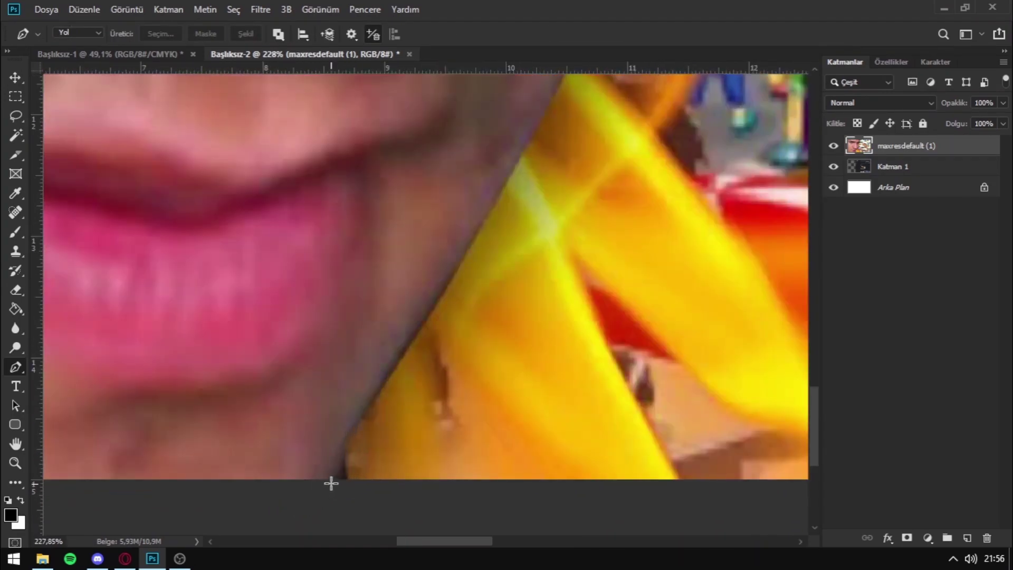
click(331, 483)
click(338, 465)
click(363, 417)
click(378, 389)
click(395, 368)
click(415, 339)
click(434, 305)
click(449, 281)
click(472, 237)
click(494, 196)
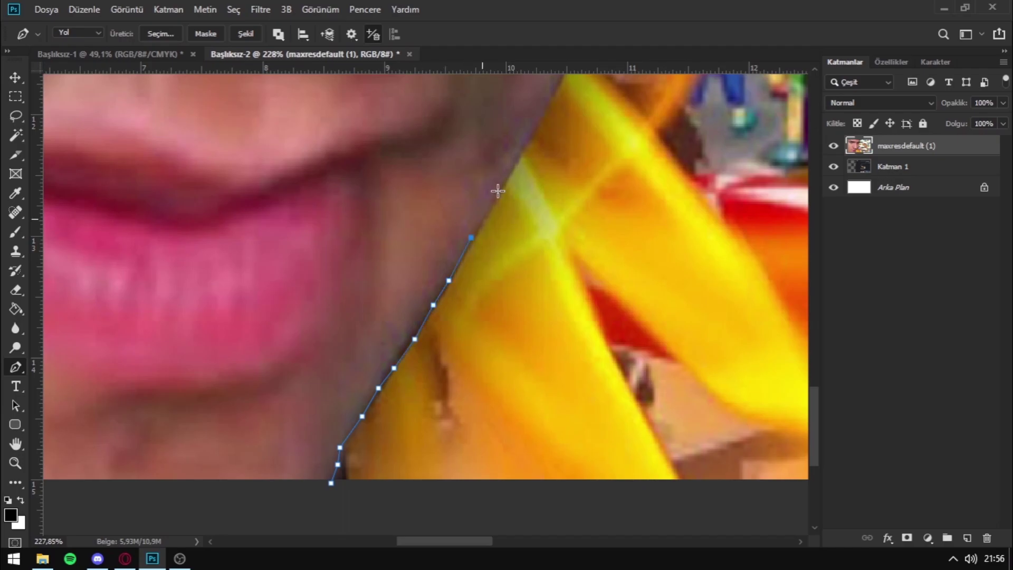
click(525, 146)
Continue the pen path up the jaw edge
drag(623, 207, 694, 420)
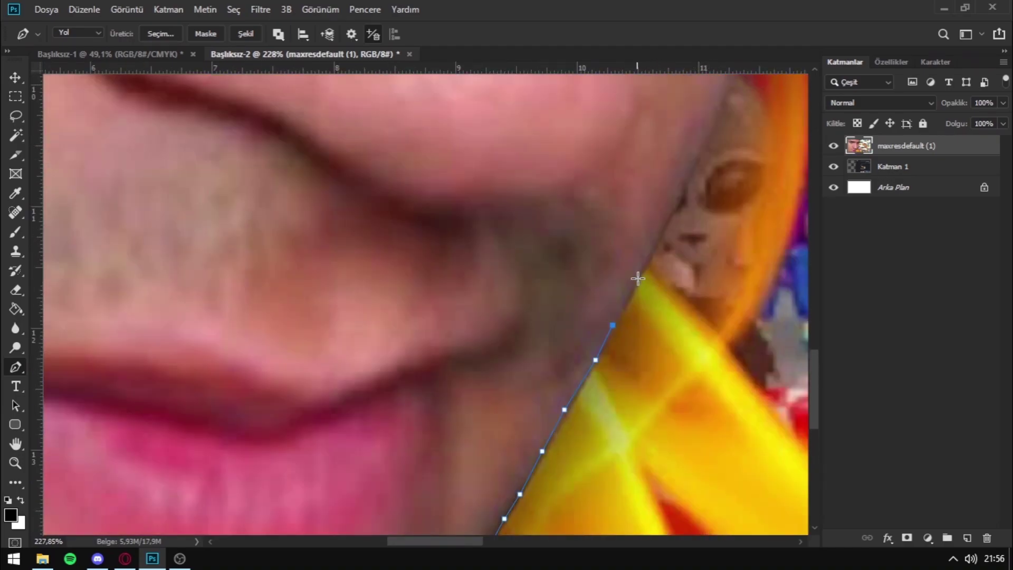
click(633, 285)
click(651, 253)
click(674, 208)
click(688, 175)
click(707, 131)
click(723, 101)
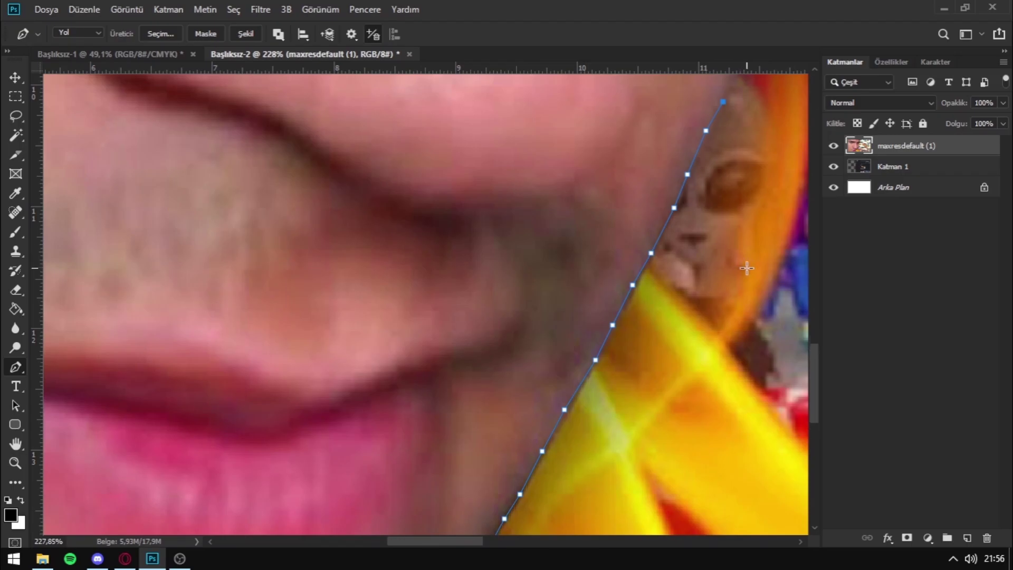
Trace the pen path along the cheek edge
scroll(736, 272, up, 5)
drag(731, 279, 506, 344)
click(525, 285)
click(536, 255)
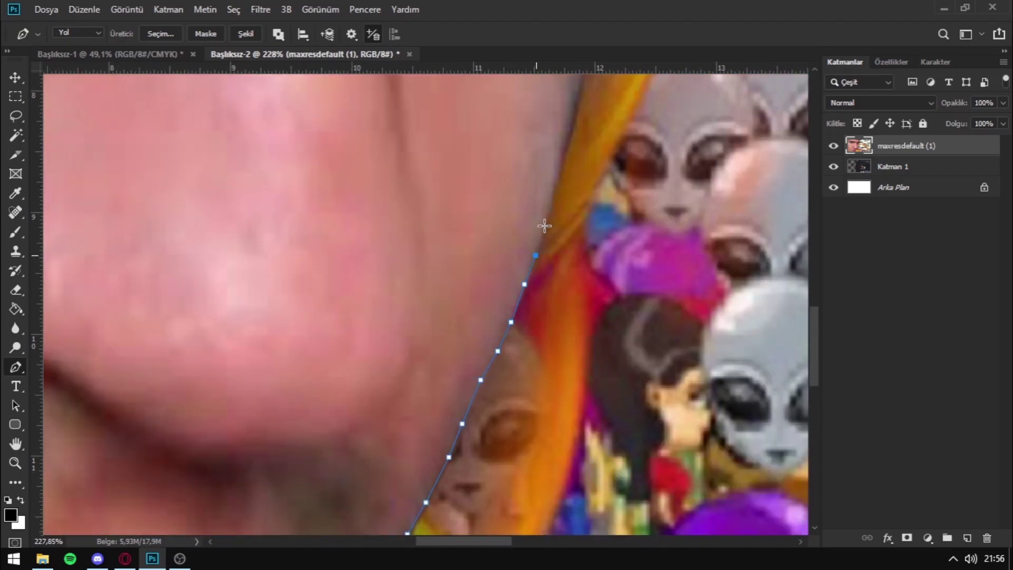
click(544, 222)
click(553, 184)
click(567, 143)
click(575, 113)
scroll(626, 256, up, 5)
click(575, 329)
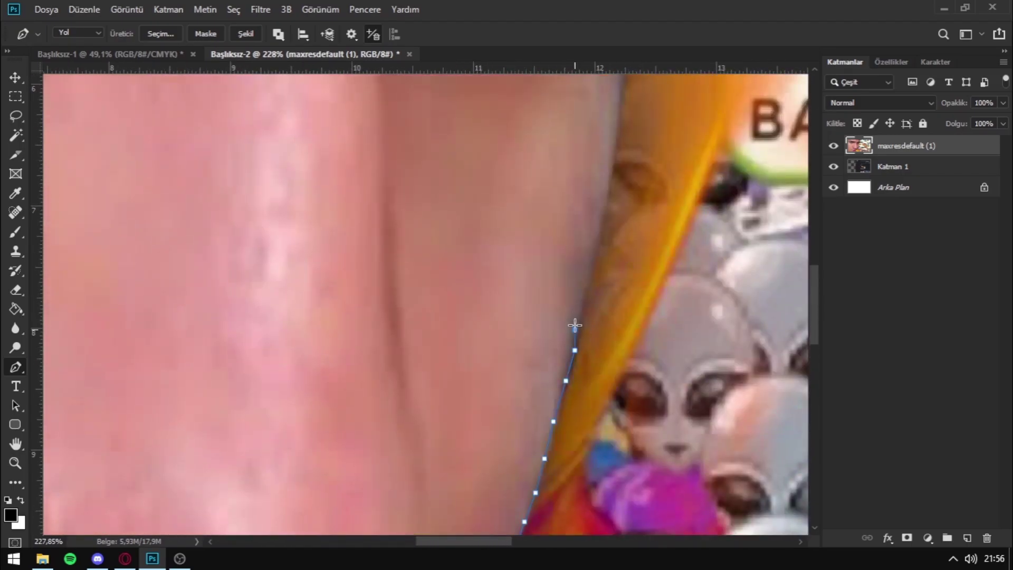
click(586, 286)
click(594, 249)
click(600, 196)
click(609, 156)
Follow the cheek toward the eye and trace around the eye corner
scroll(622, 173, up, 3)
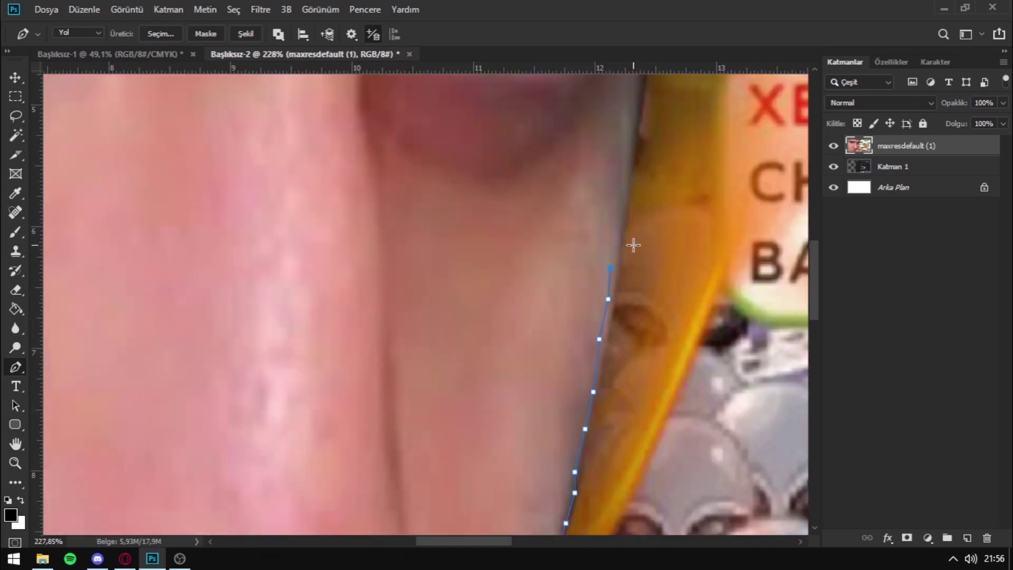
click(610, 269)
click(619, 237)
click(623, 172)
click(631, 140)
click(634, 109)
scroll(668, 238, up, 3)
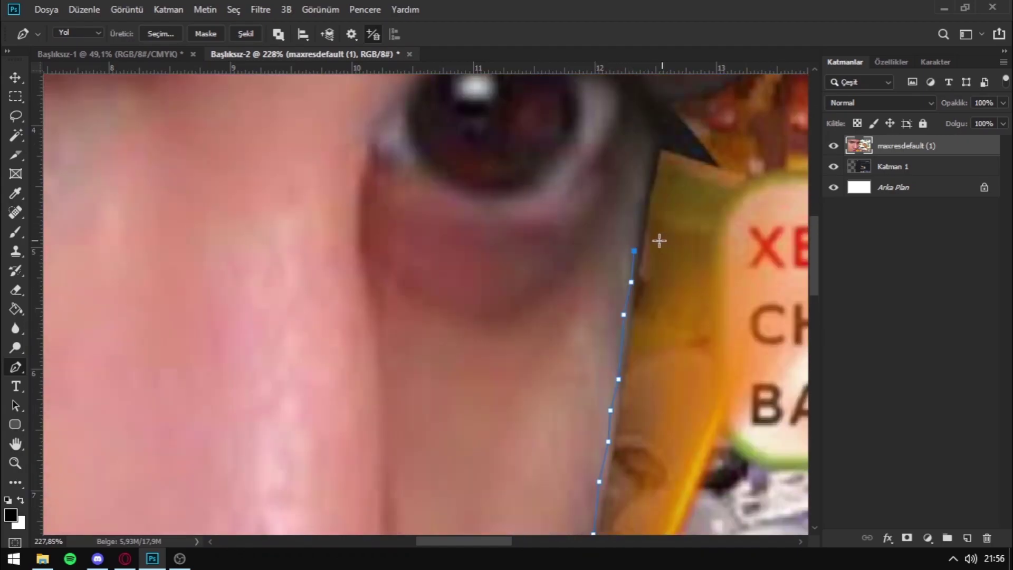
click(639, 242)
click(655, 151)
click(693, 159)
click(705, 163)
click(673, 117)
click(664, 105)
click(709, 93)
Trace along the brow and forehead edge, carrying the path past the top of the image
scroll(613, 284, up, 5)
scroll(613, 284, right, 2)
scroll(613, 284, right, 2)
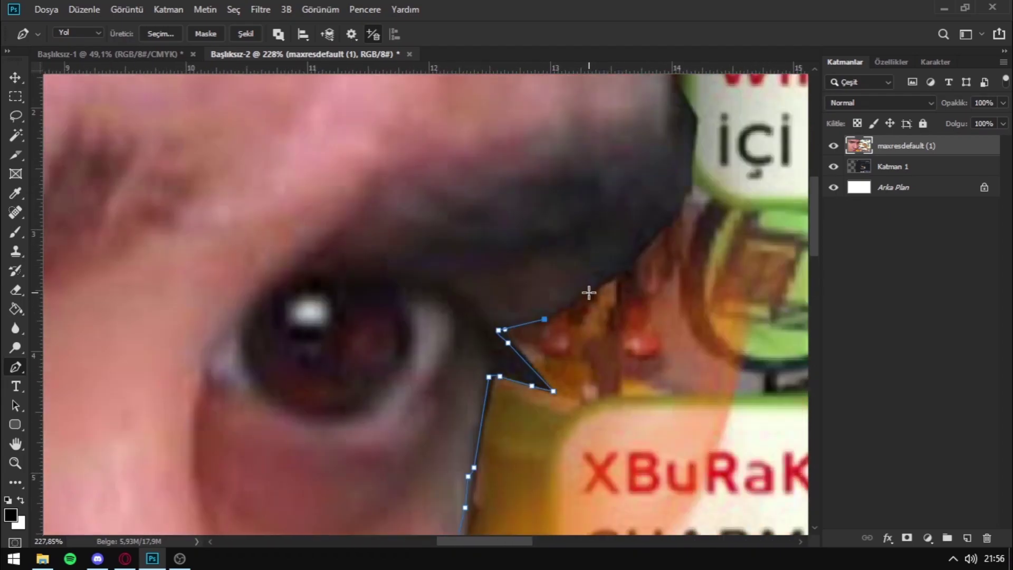
click(589, 292)
click(631, 259)
click(662, 218)
click(691, 164)
click(695, 120)
click(679, 87)
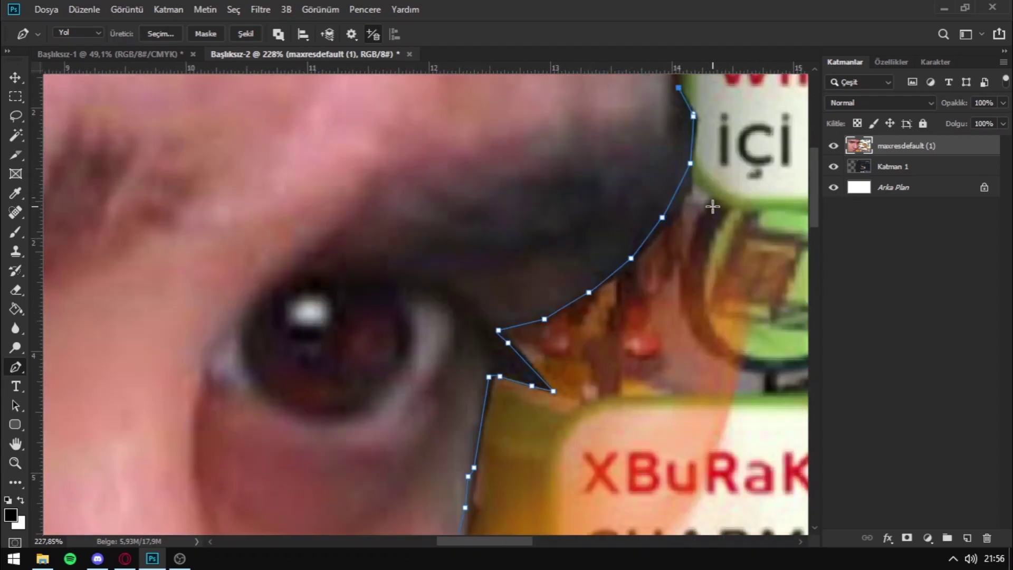
scroll(702, 238, up, 6)
click(666, 331)
click(667, 272)
click(760, 152)
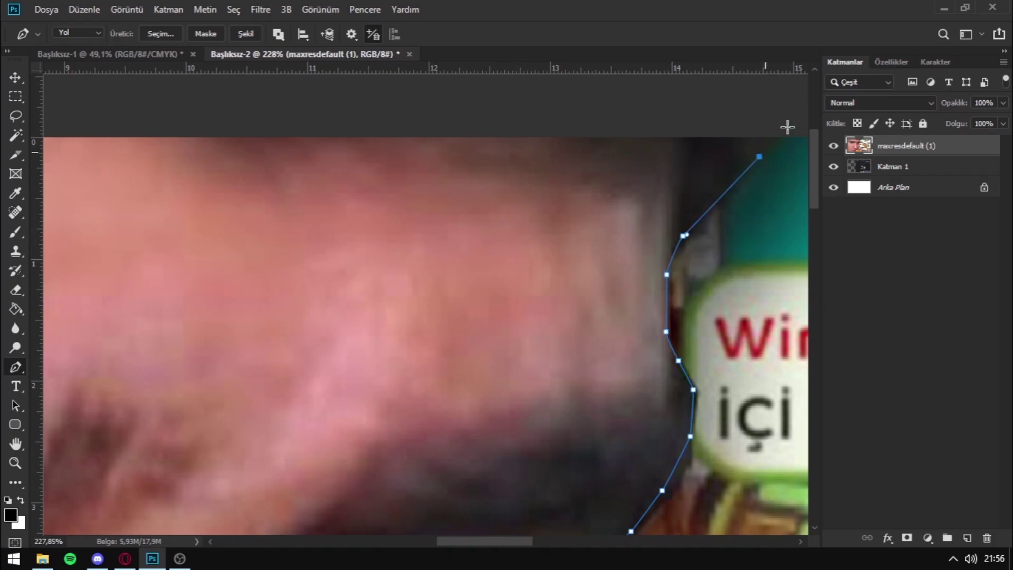
click(787, 127)
click(647, 109)
Run the path down the left side and along the bottom, closing it at the chin
scroll(647, 109, down, 6)
click(181, 122)
click(80, 128)
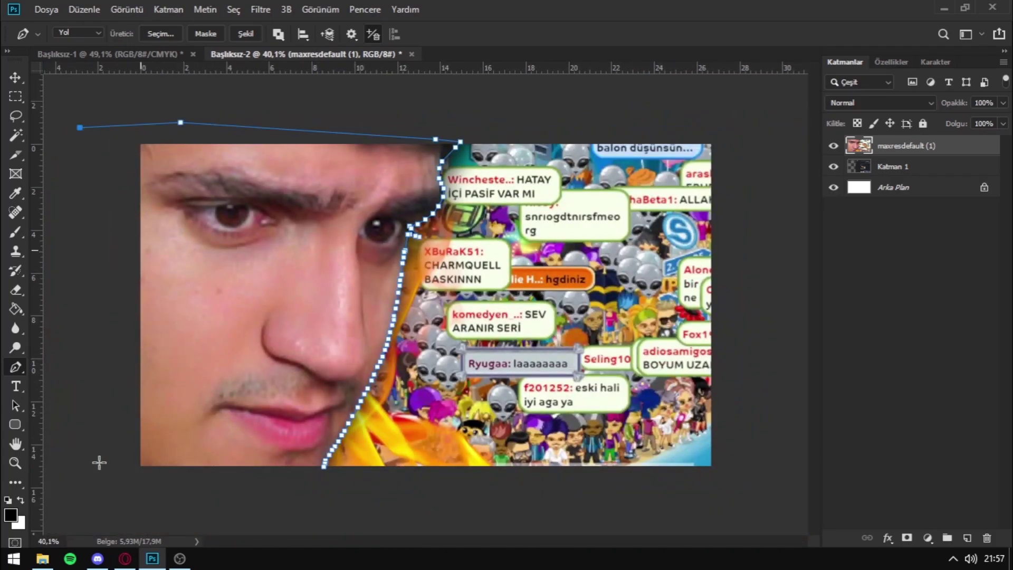
click(93, 466)
click(182, 507)
click(324, 466)
right_click(266, 362)
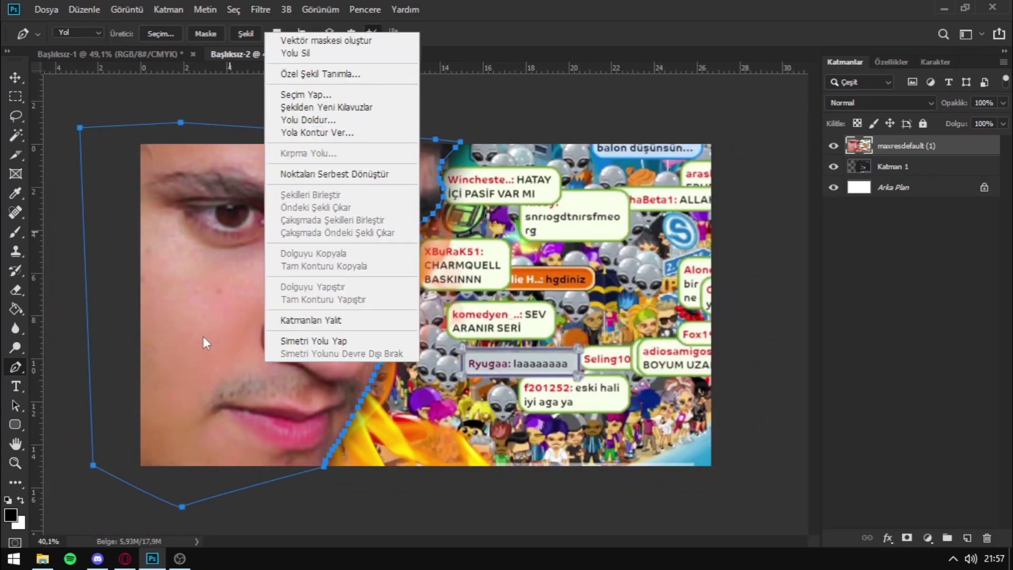
Convert the path to a selection with 0 px feather and cut the face onto its own layer
click(325, 96)
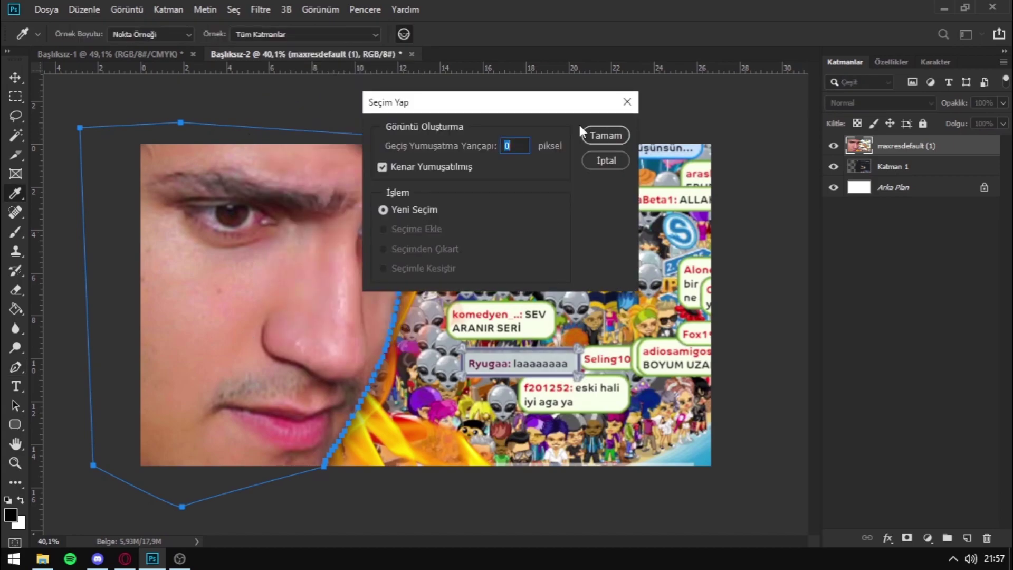
click(595, 136)
click(16, 96)
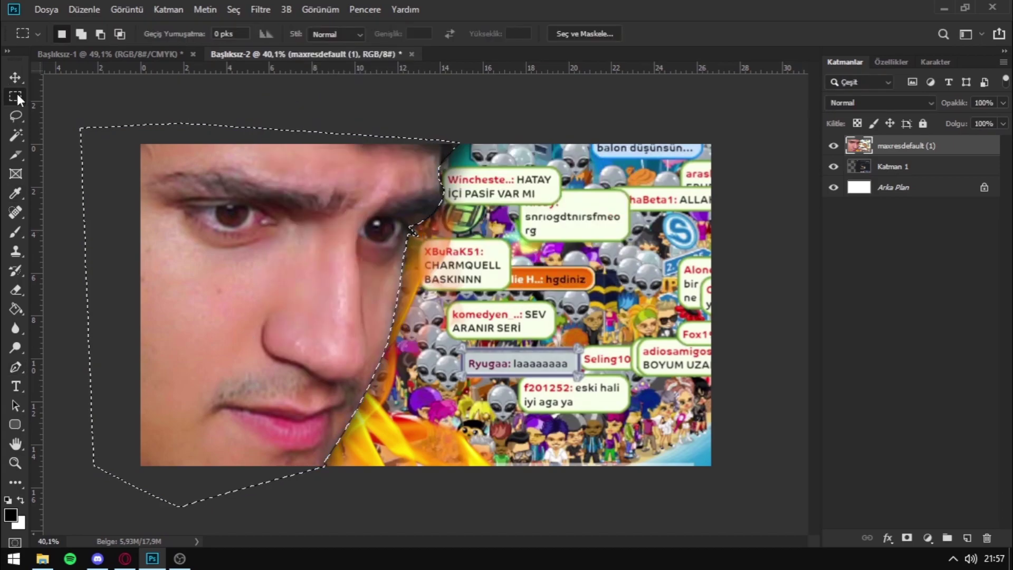
right_click(313, 228)
click(365, 340)
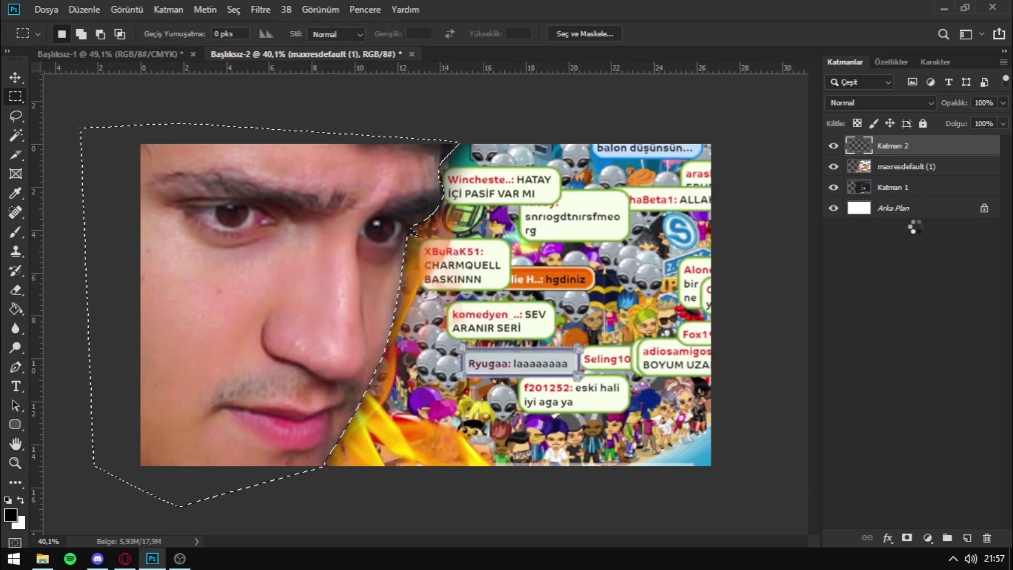
Hide and delete the original maxresdefault (1) thumbnail layer
click(834, 166)
click(876, 167)
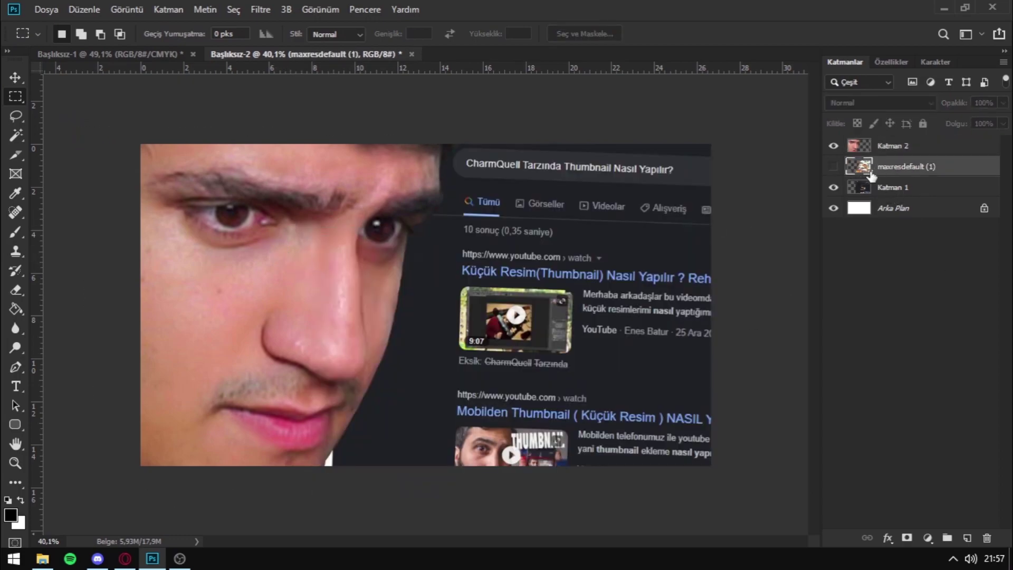
key(Delete)
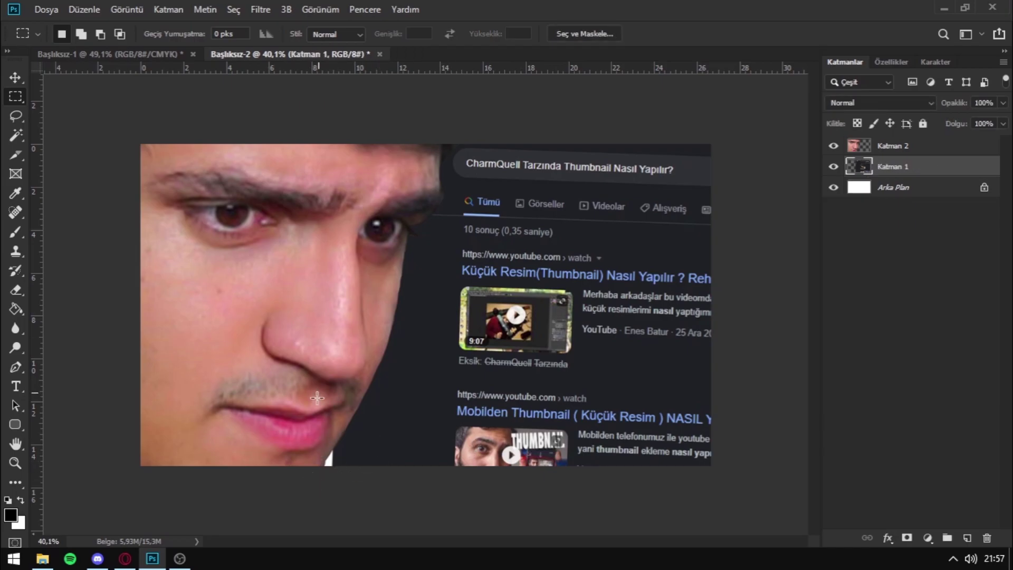
Scale the Google screenshot layer Katman 1 to about 103.5% and nudge it into place
key(ctrl+t)
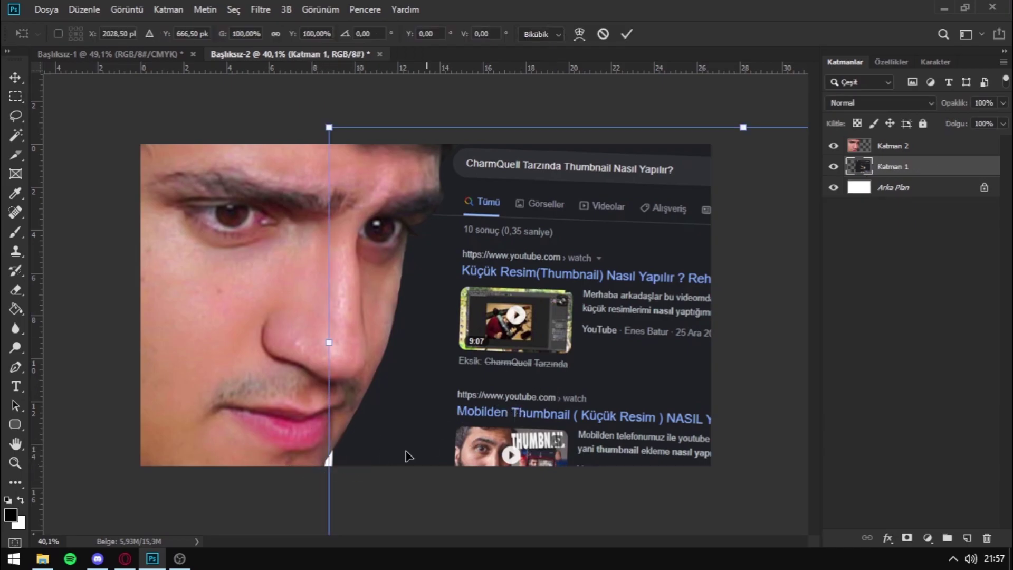
drag(329, 127, 312, 117)
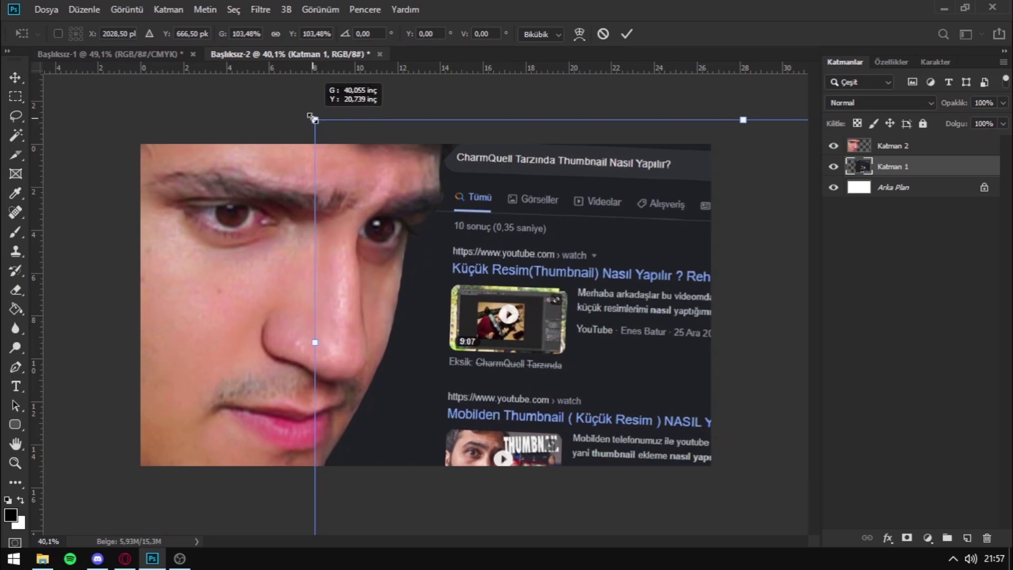
mouse_move(469, 190)
mouse_down()
mouse_move(471, 206)
mouse_move(472, 196)
mouse_up()
key(Return)
key(m)
click(929, 151)
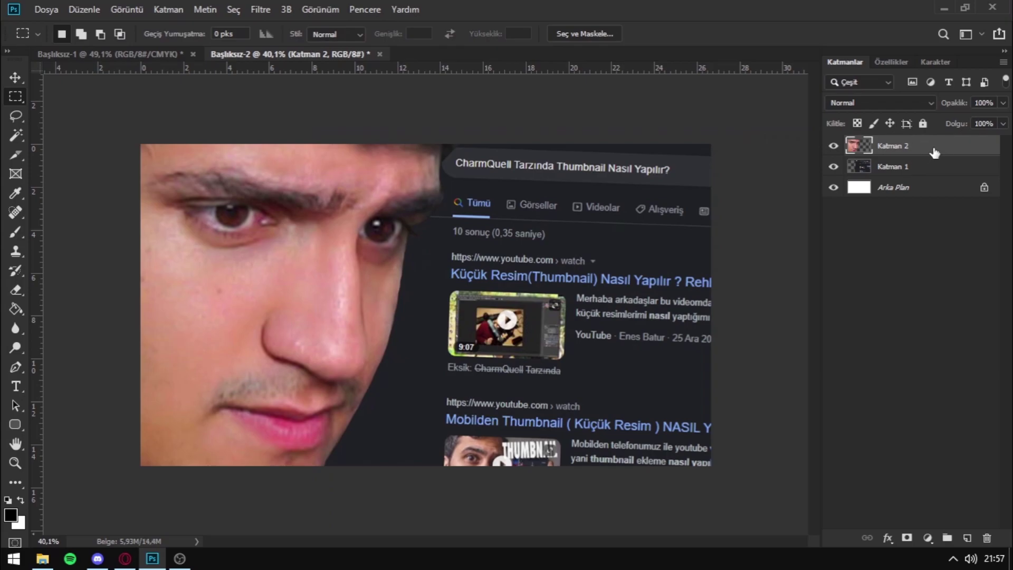
Give the face layer a drop shadow with 41% opacity, 24% spread and 79 px size
double_click(934, 153)
click(409, 359)
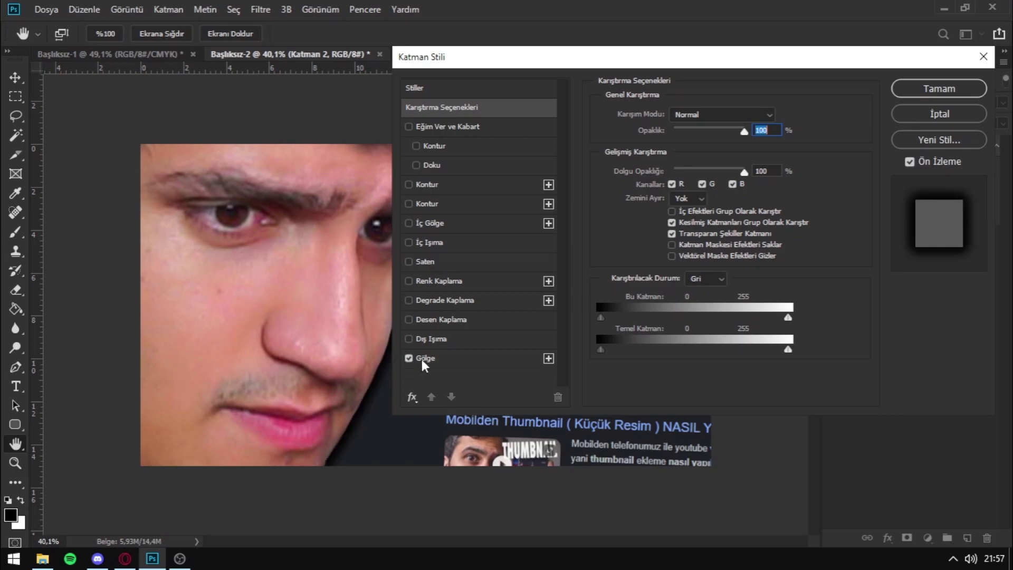
drag(660, 198, 685, 215)
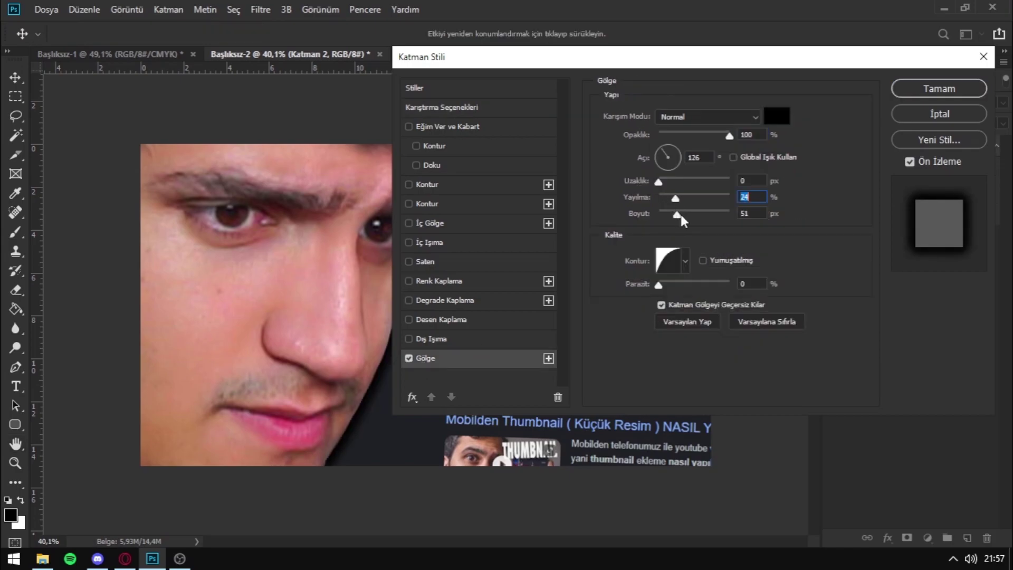
drag(729, 136, 688, 137)
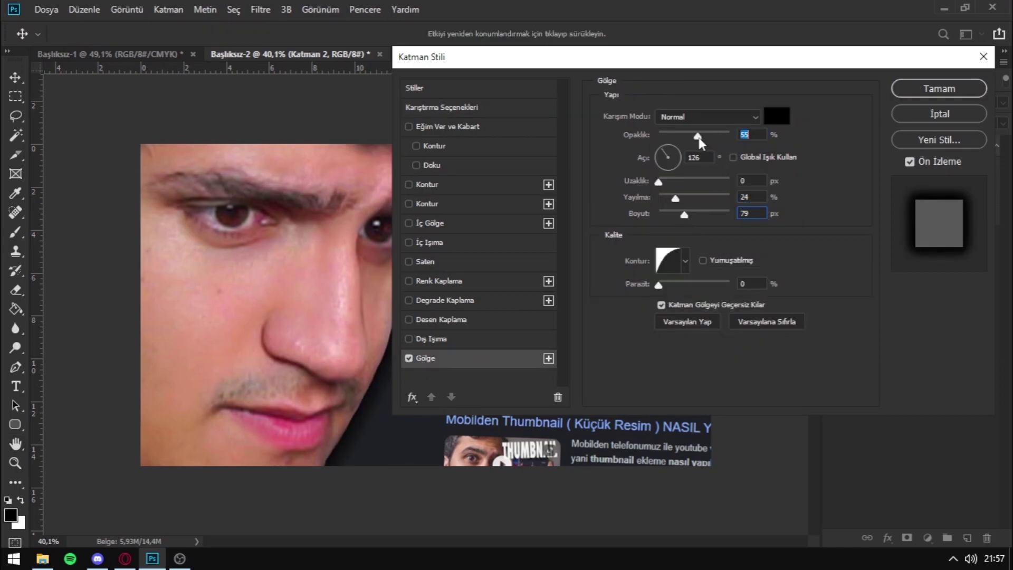
drag(692, 57, 665, 50)
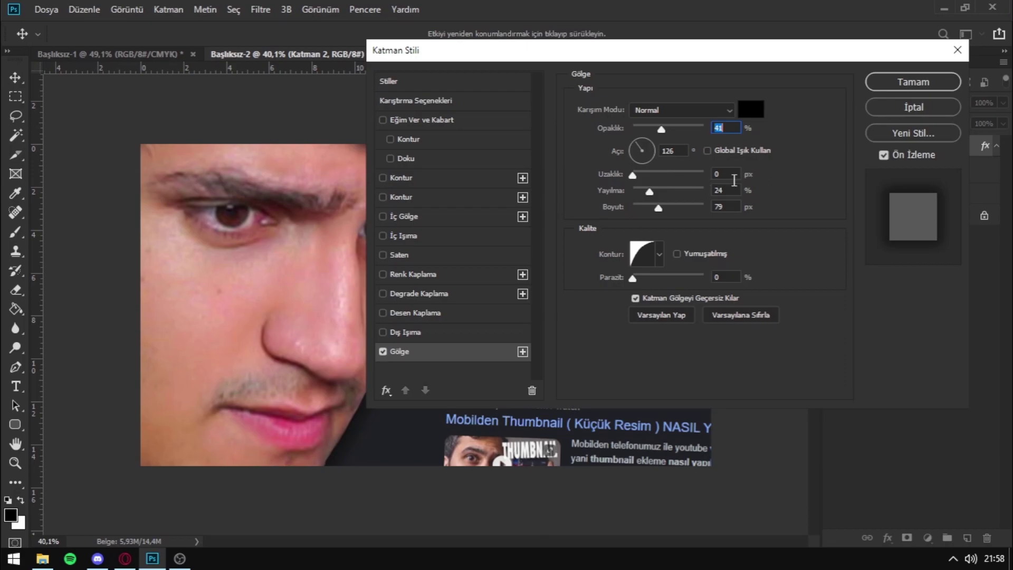
drag(803, 50, 920, 147)
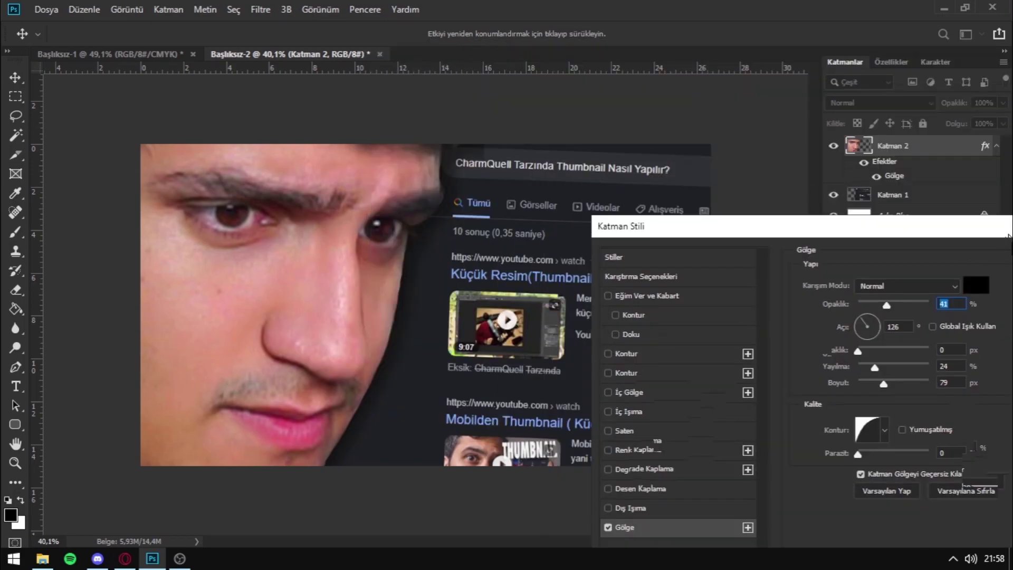
drag(599, 140, 456, 103)
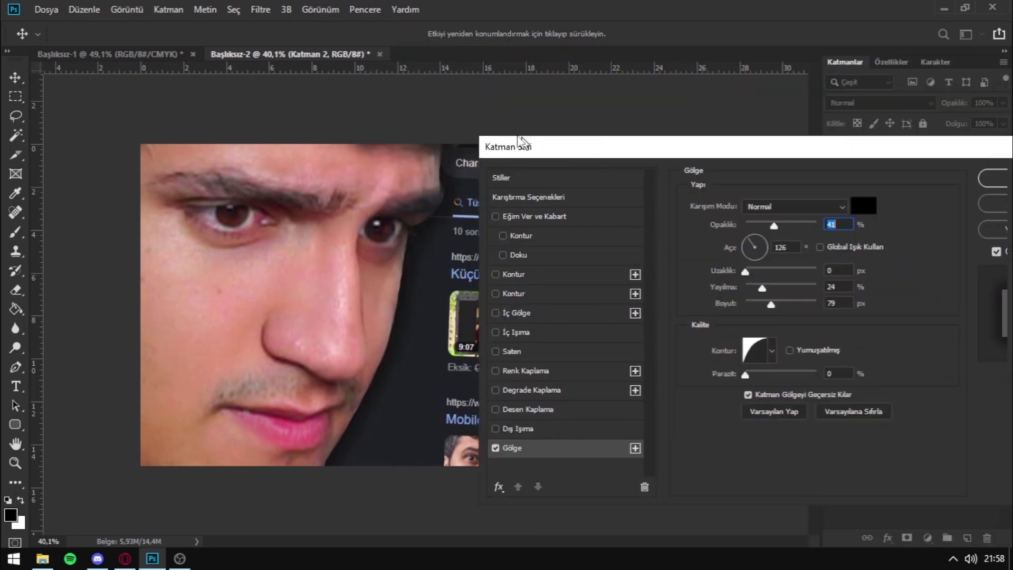
click(887, 140)
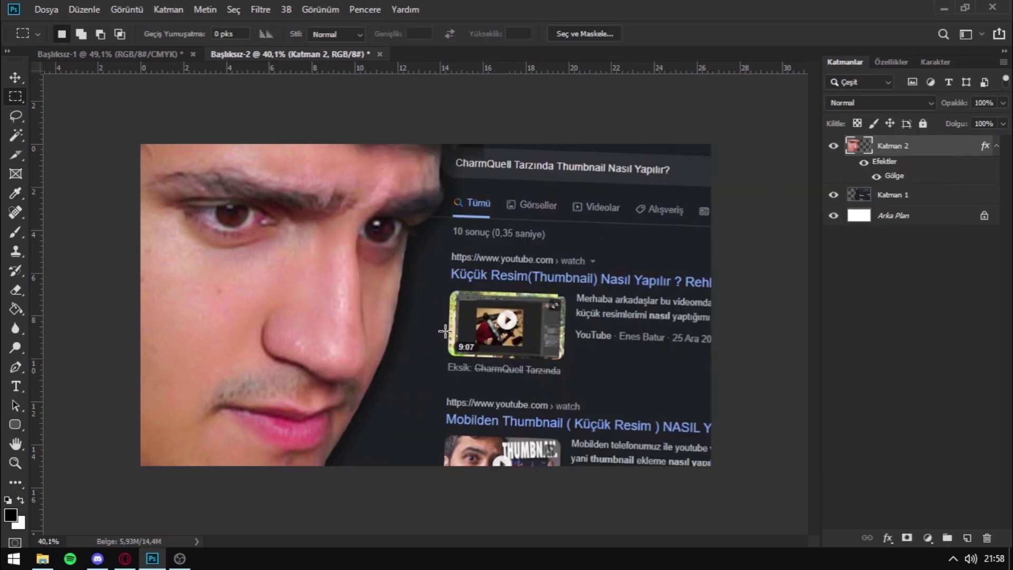
Place fire image 8312287.jpg from Downloads above the Google screenshot layer
click(900, 200)
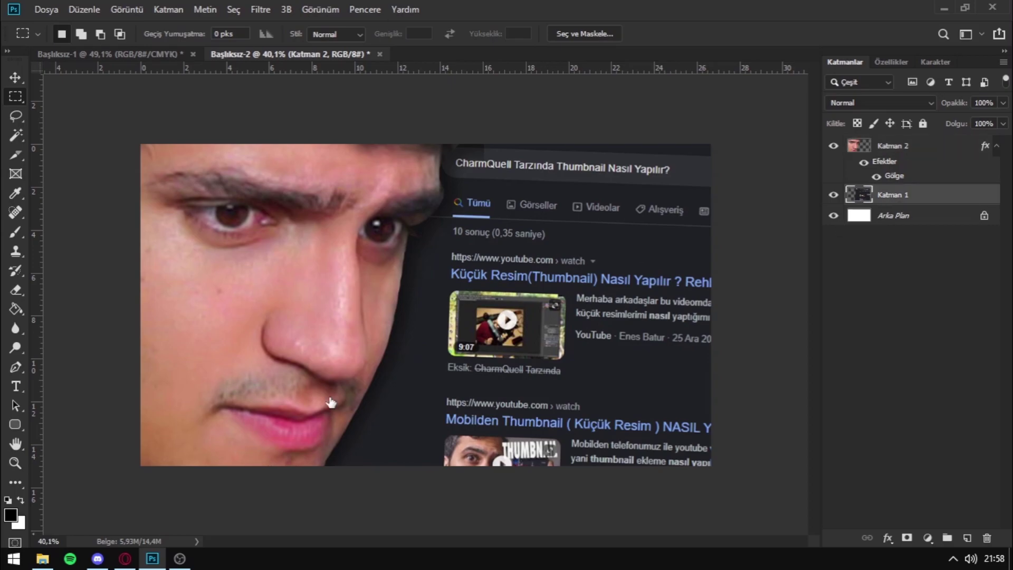
click(42, 559)
click(449, 201)
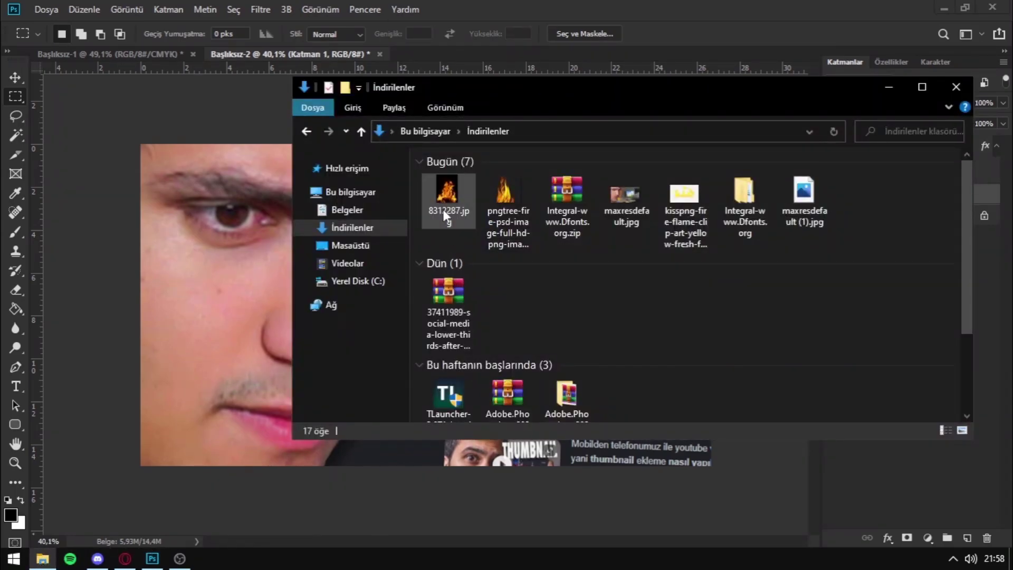
click(250, 399)
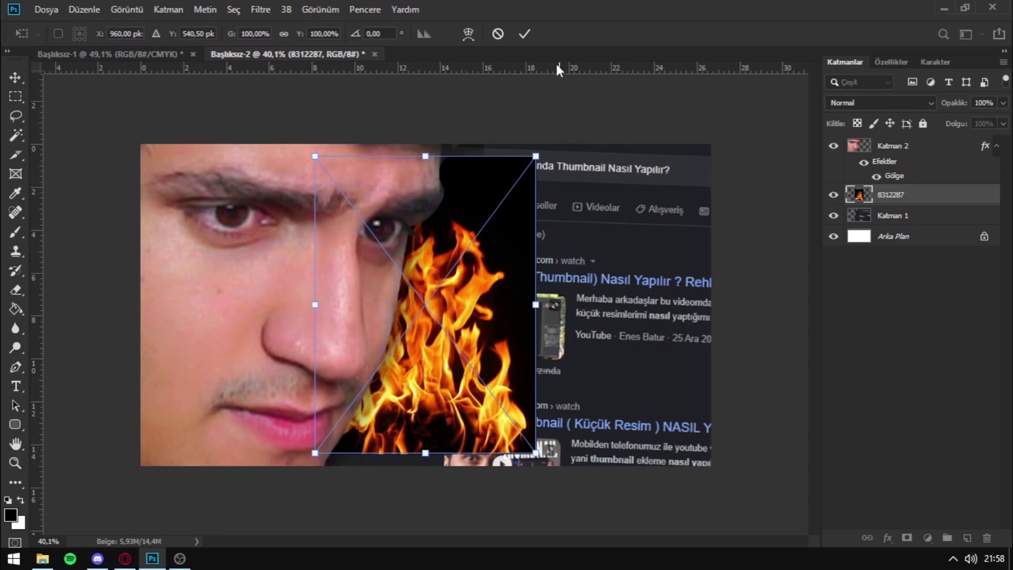
Confirm the fire placement and set its blend mode to Doğrusal Soldurma (Ekle)
click(524, 34)
click(881, 103)
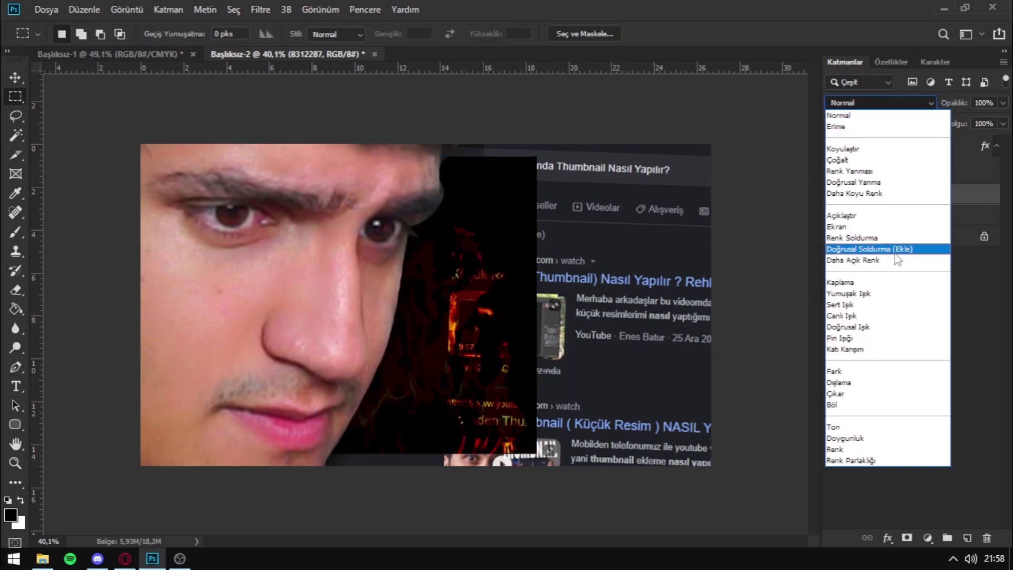
click(886, 249)
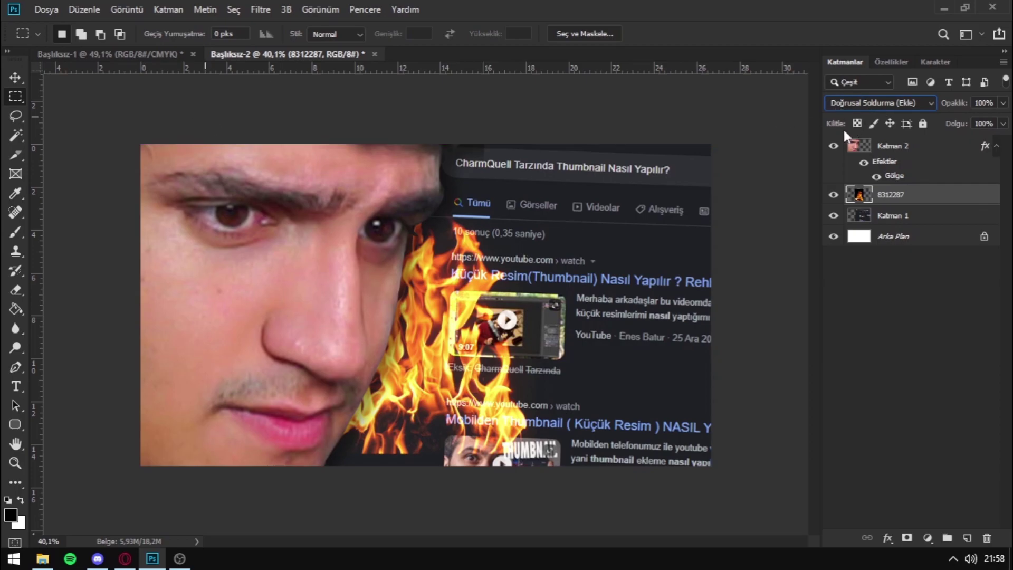
Enlarge the flames to about 136%, move them left beside the face and tilt slightly
key(ctrl+t)
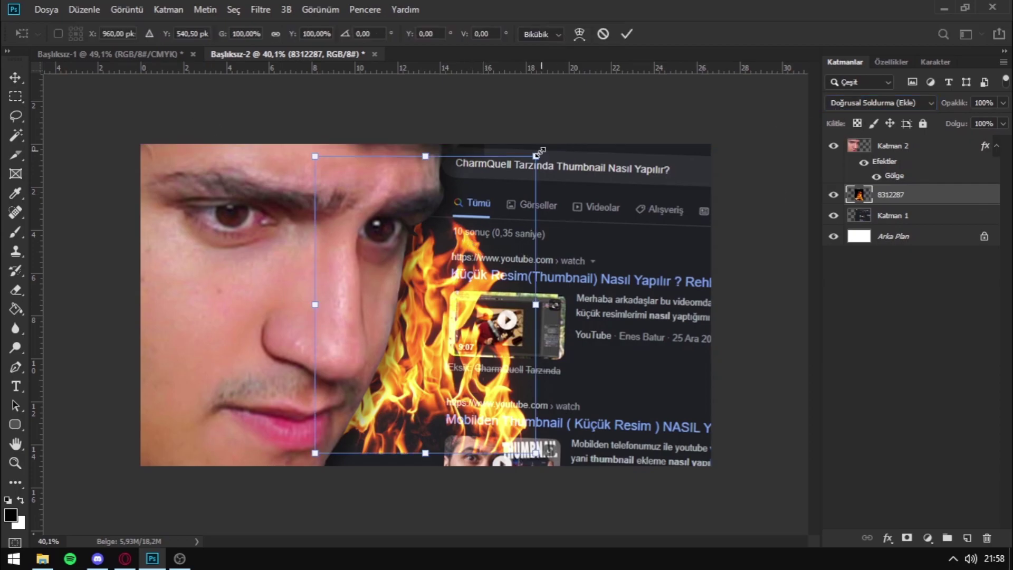
drag(536, 156, 576, 102)
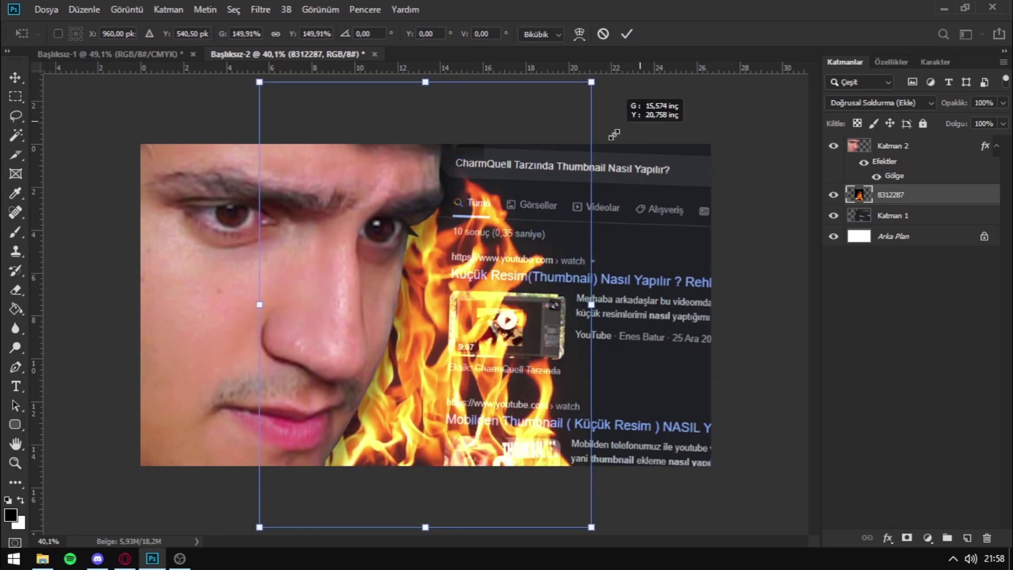
drag(464, 232, 391, 232)
drag(545, 209, 551, 233)
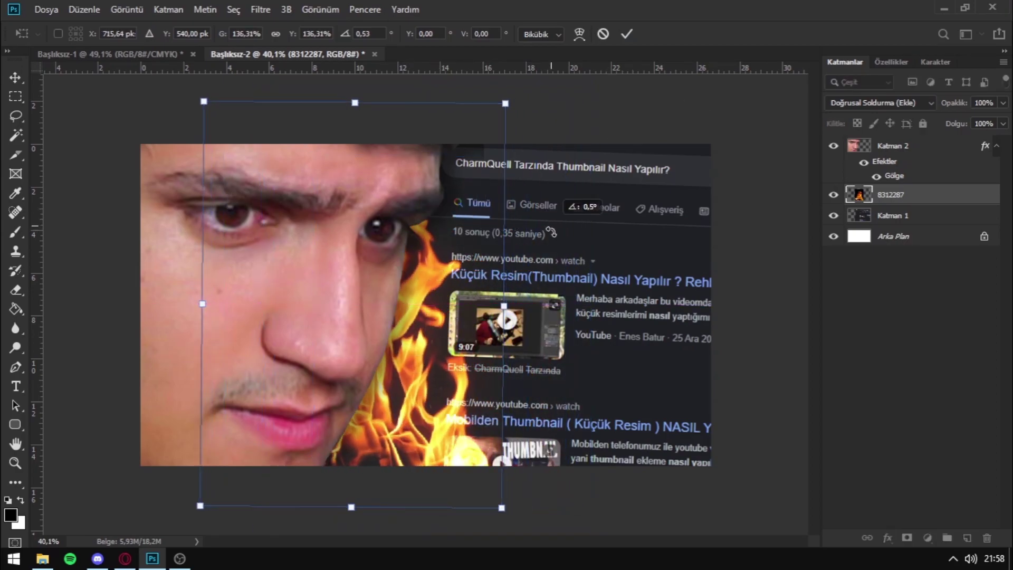
click(627, 34)
Correct the typing so the headline text reads 'BU NASIL'
key(t)
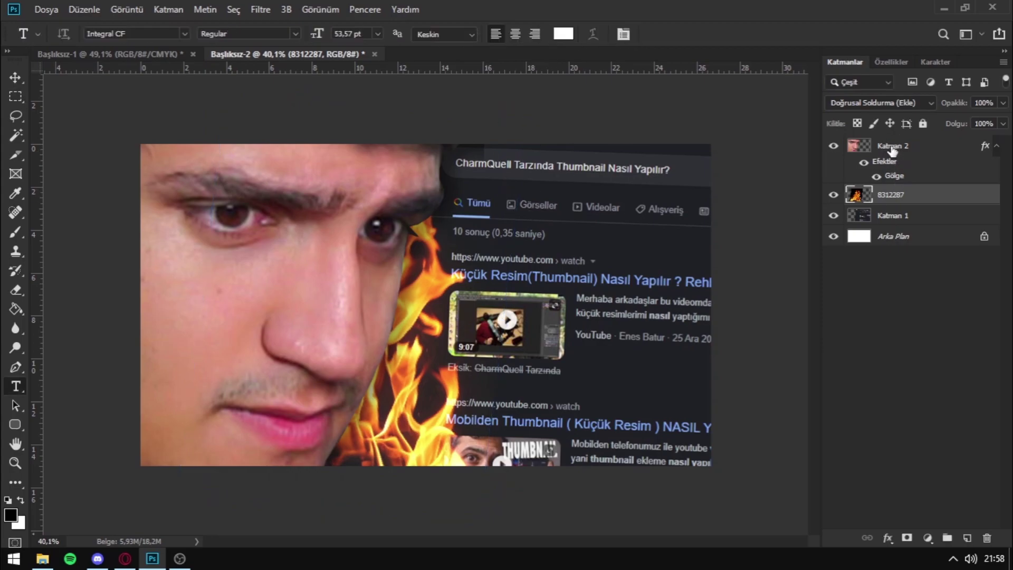
click(893, 145)
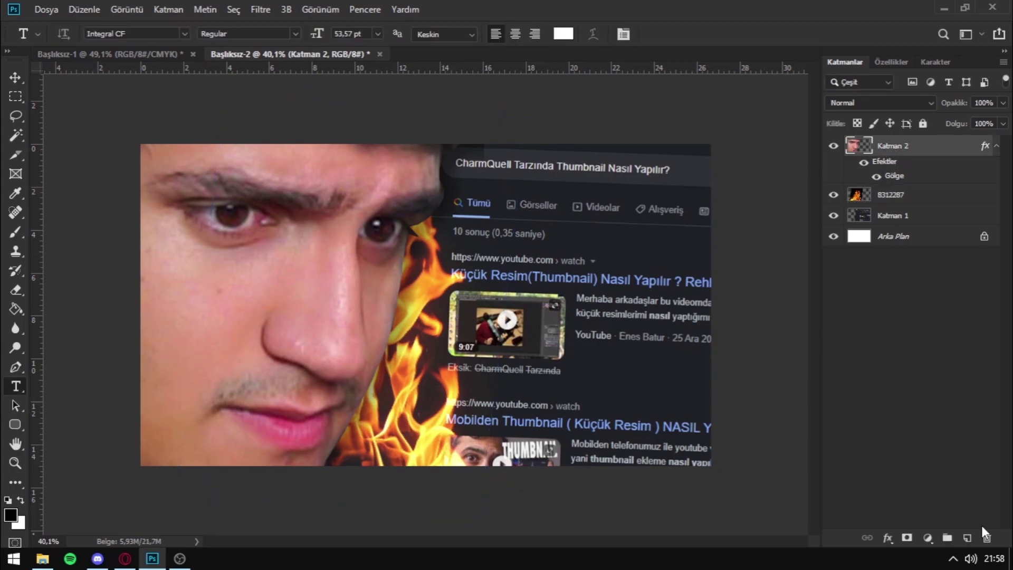
click(453, 395)
text(BU NASULK)
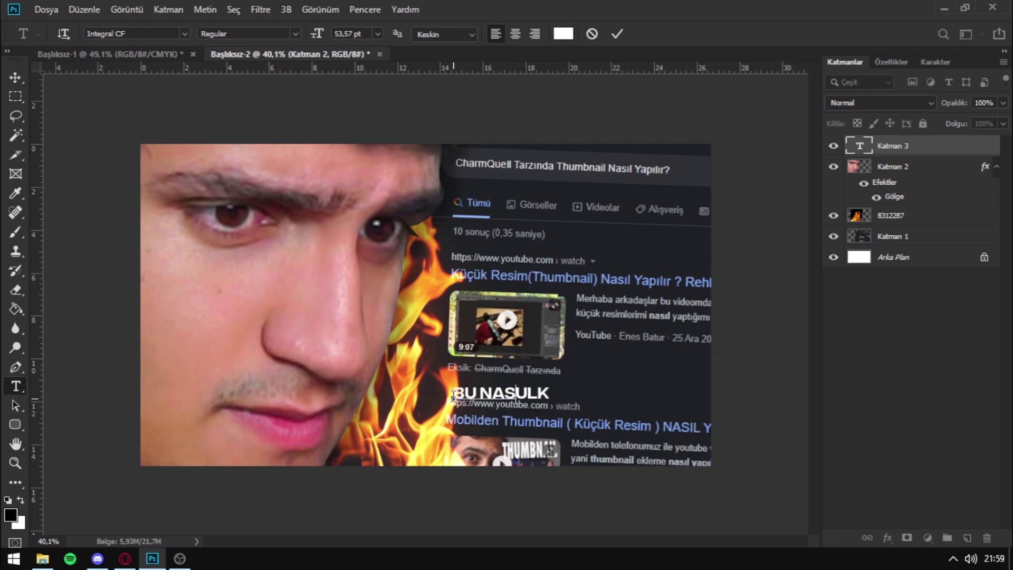
key(Delete)
key(Delete)
key(Delete)
text(IL)
Enlarge BU NASIL to about 202 pt, bring it fully into view, commit, and duplicate the layer
key(ctrl+a)
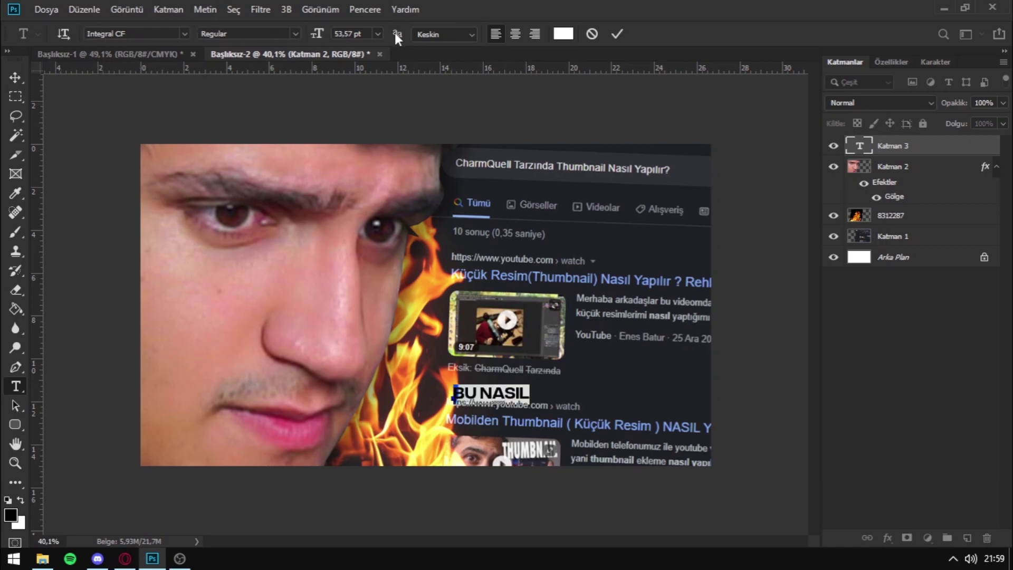
drag(396, 34, 549, 215)
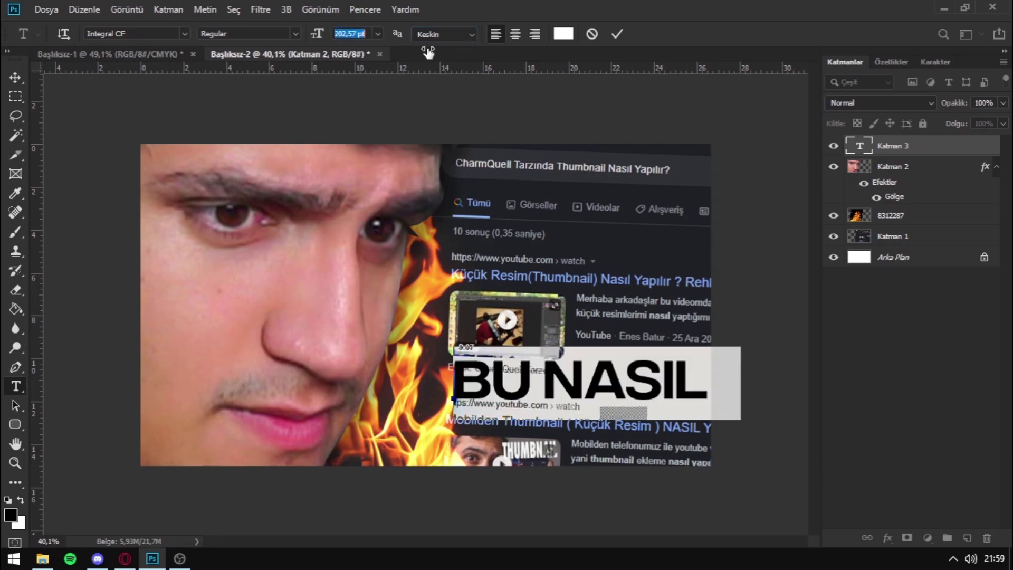
mouse_move(655, 452)
mouse_down()
mouse_move(598, 459)
mouse_move(610, 459)
mouse_up()
click(618, 34)
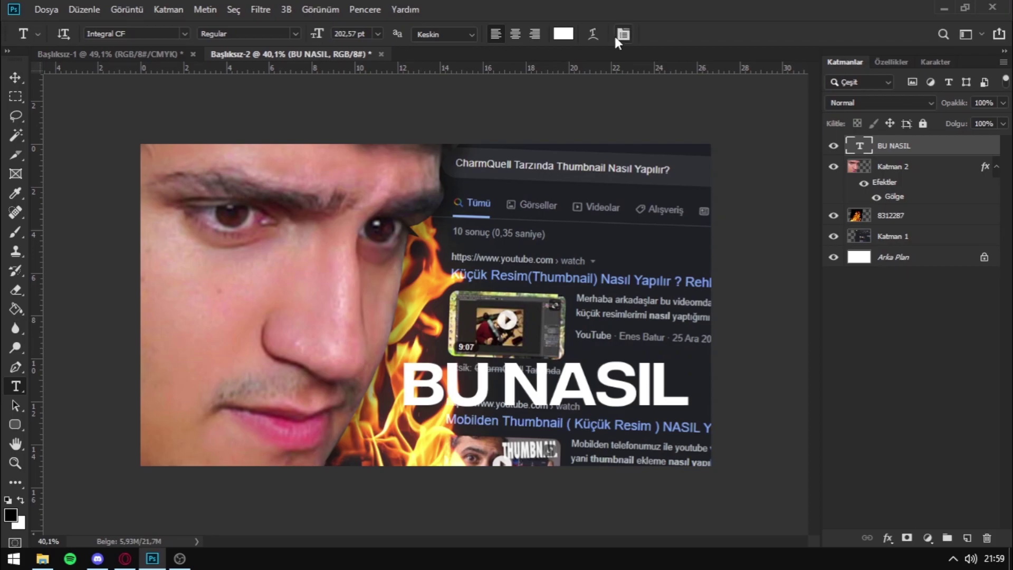
key(ctrl+j)
Move the copied BU NASIL text down below the original line
key(v)
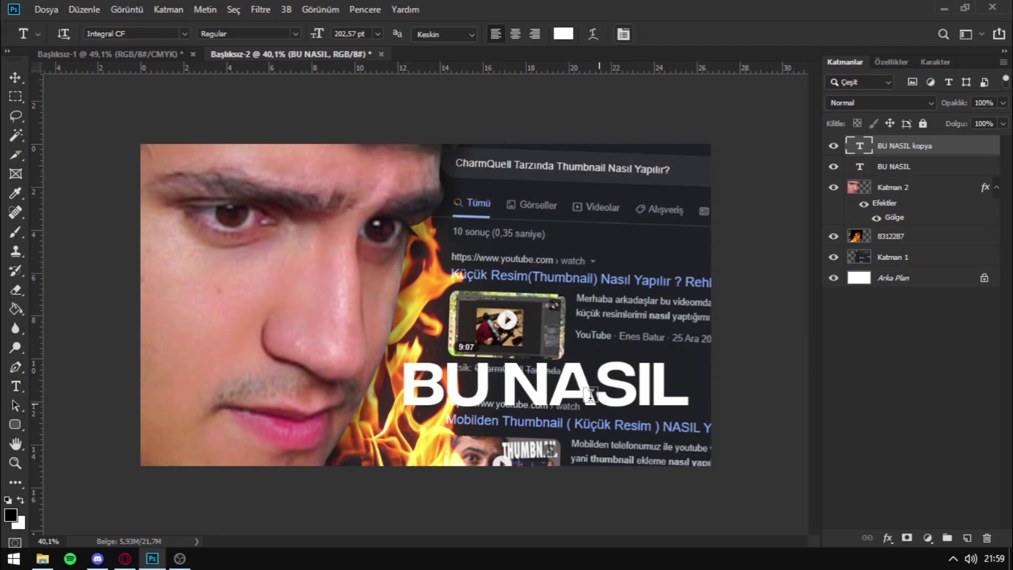
key(ctrl+t)
drag(589, 410, 590, 458)
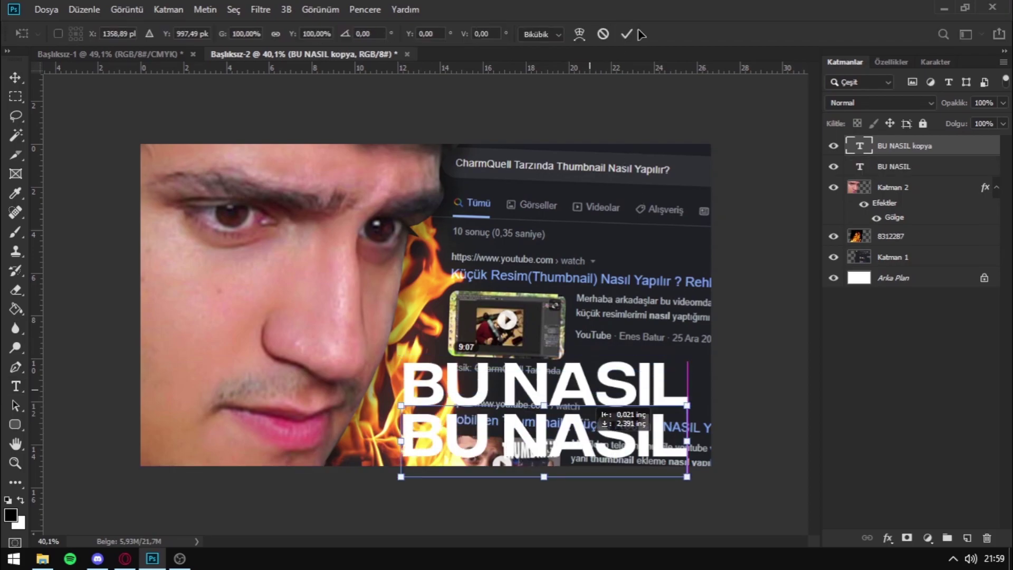
key(Return)
Replace the copy's text with 'YAPILIR???' and commit the edit
key(t)
triple_click(564, 452)
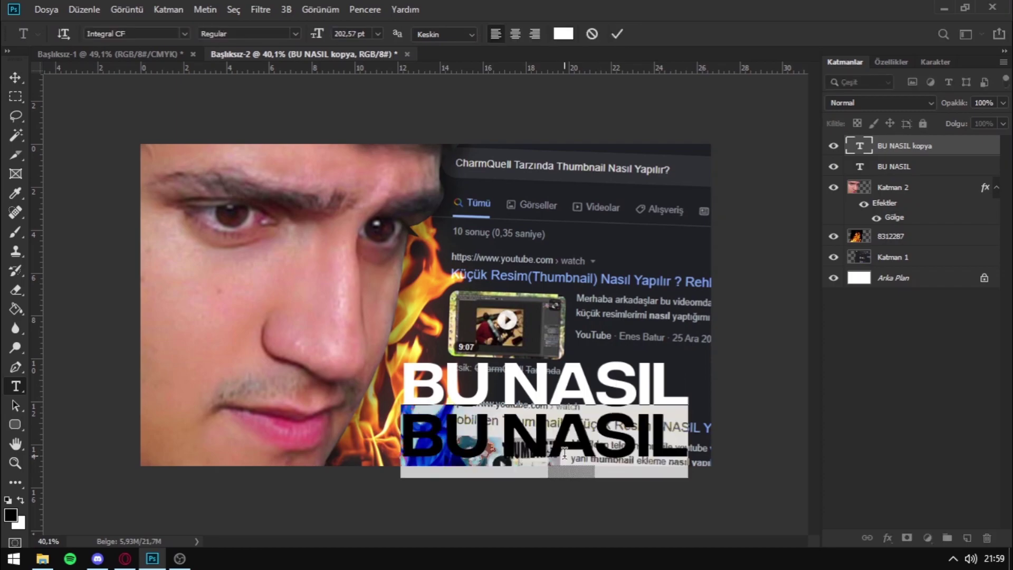
text(YAQ)
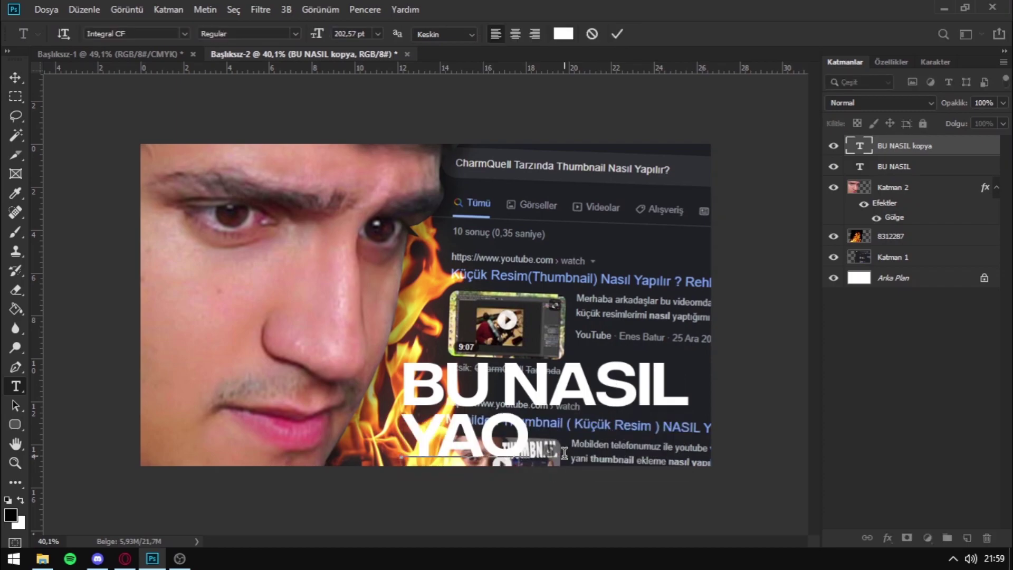
key(BackSpace)
text(PILIR)
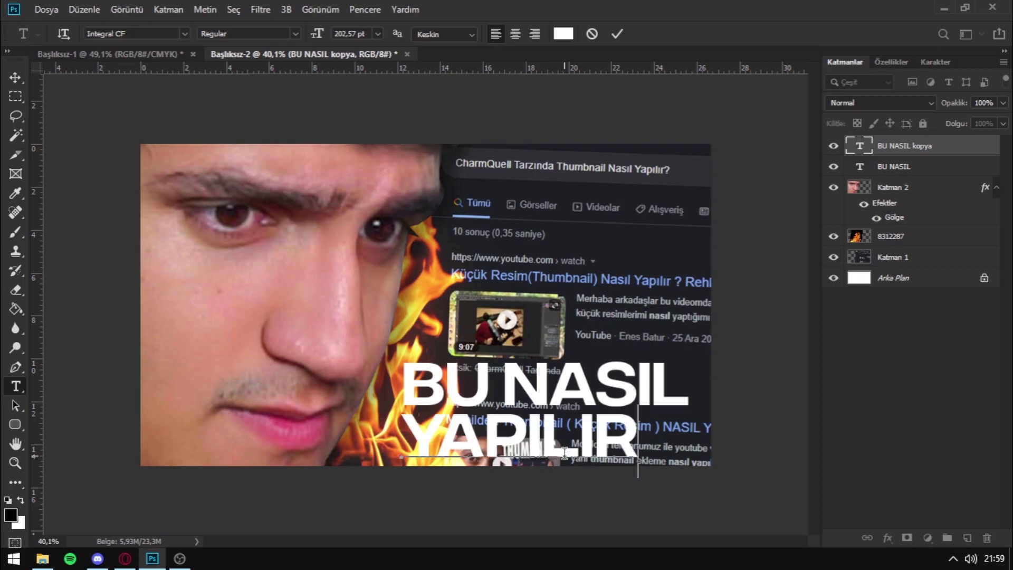
text(=)
key(BackSpace)
text(??)
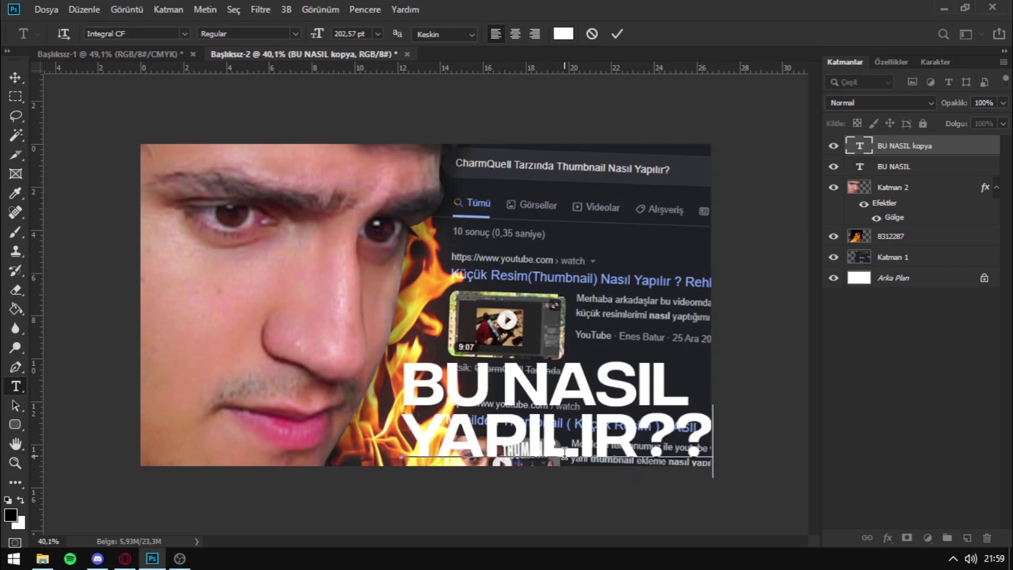
key(ctrl+Return)
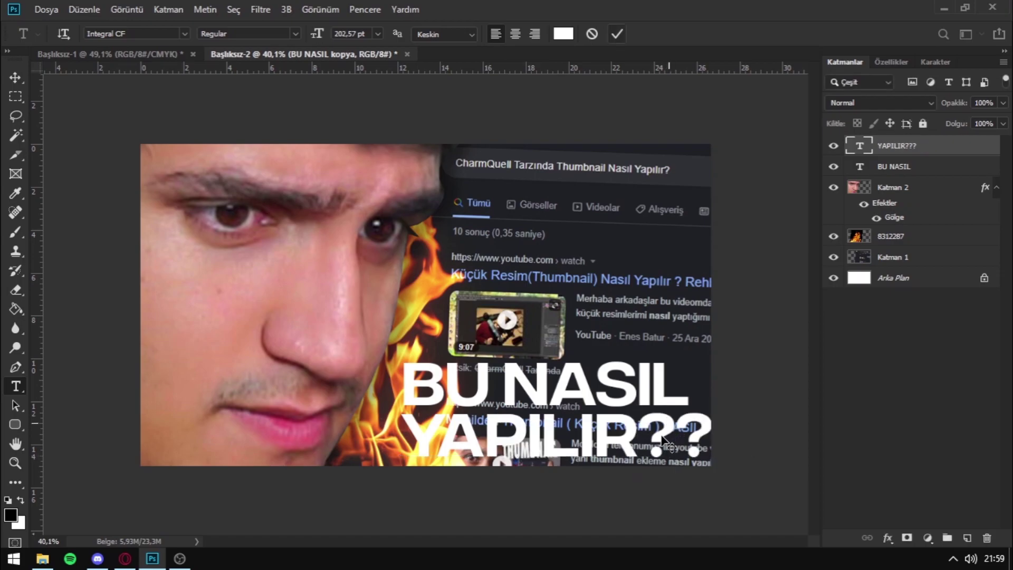
Shift the YAPILIR??? line slightly to the left
key(ctrl+t)
drag(661, 441, 634, 439)
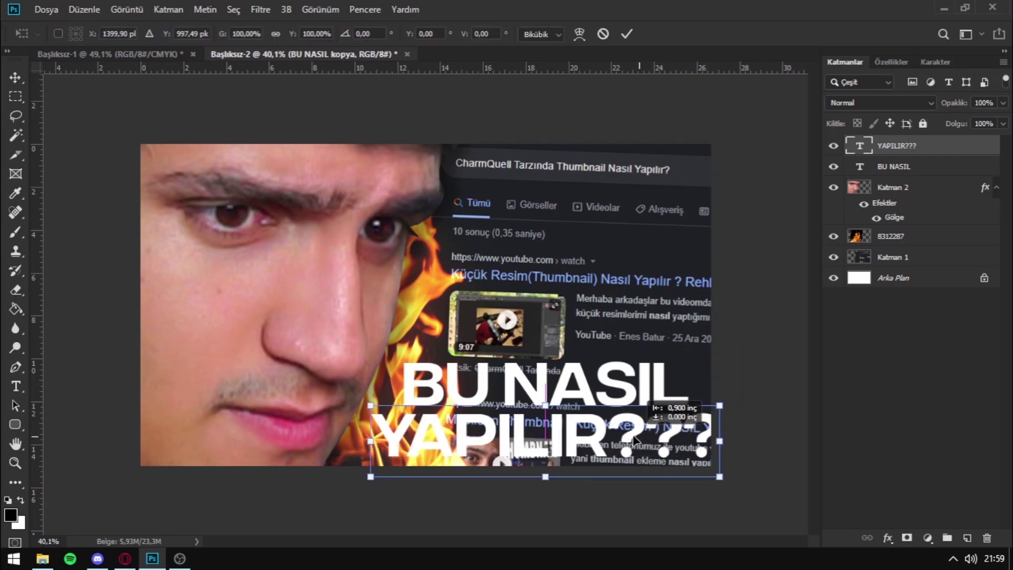
click(625, 35)
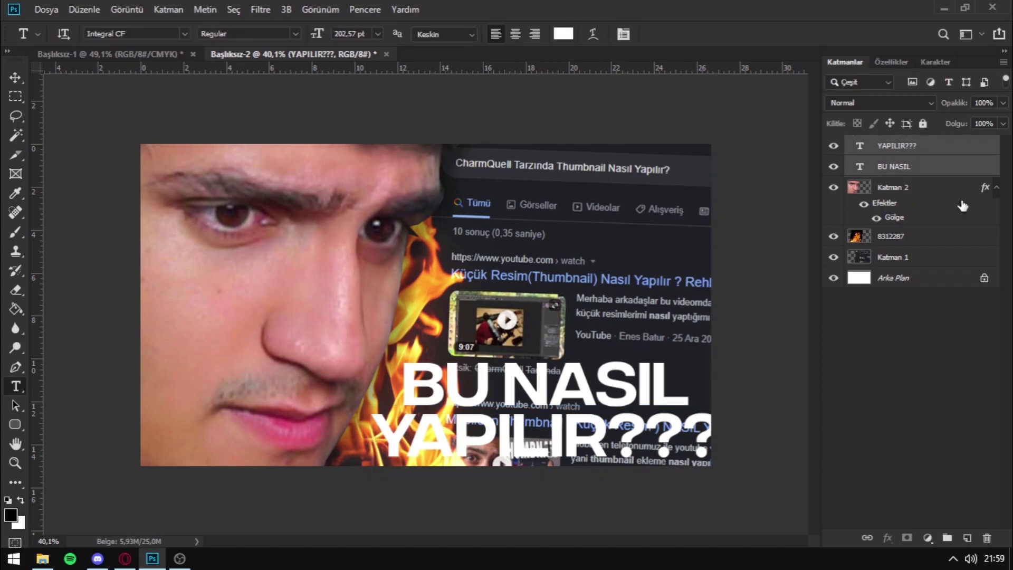
Group both headline lines into Grup 1 and add a drop shadow with 8% spread and 35 px size
key(alt+shift+bracketleft)
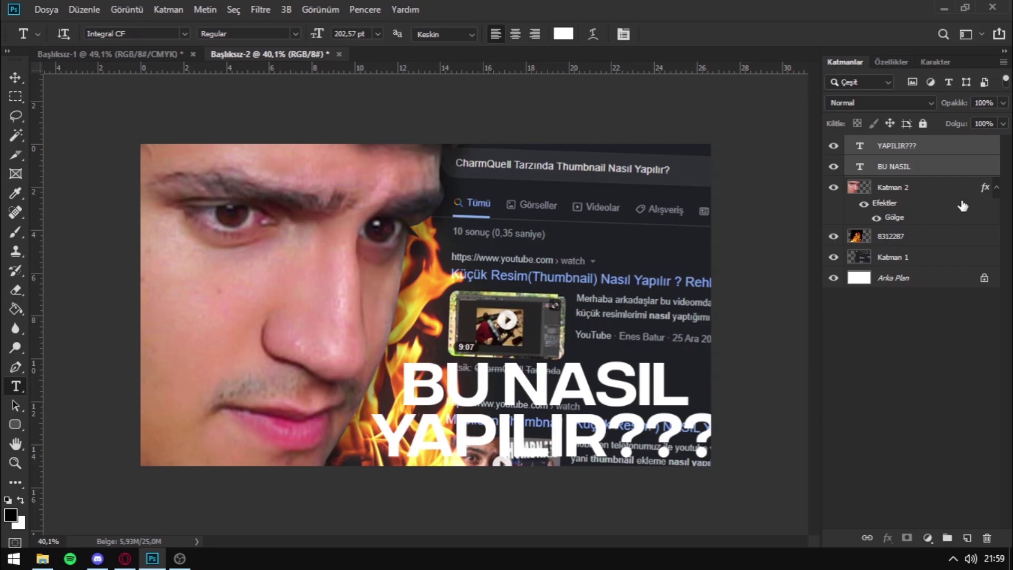
key(ctrl+g)
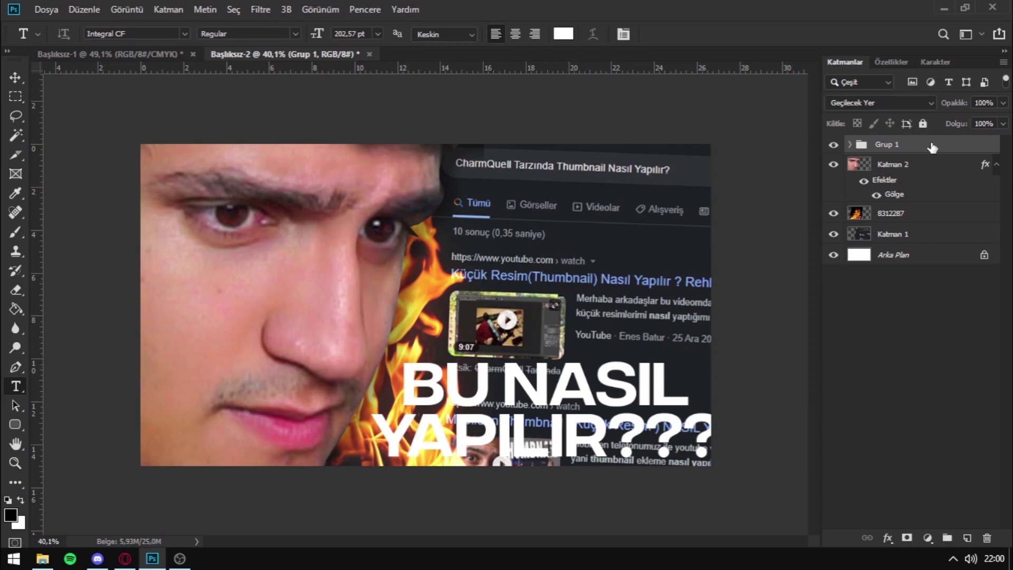
double_click(984, 176)
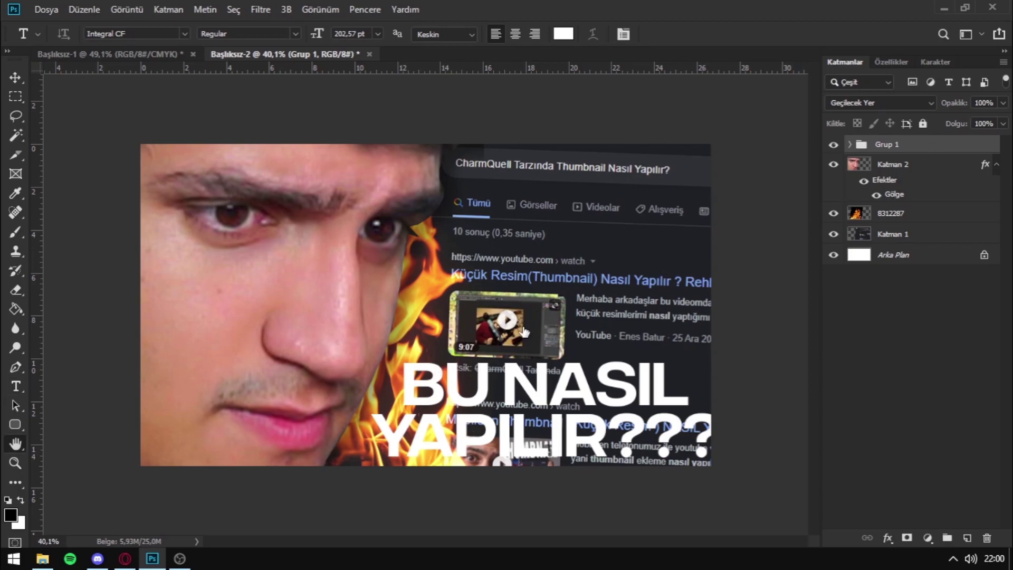
key(Return)
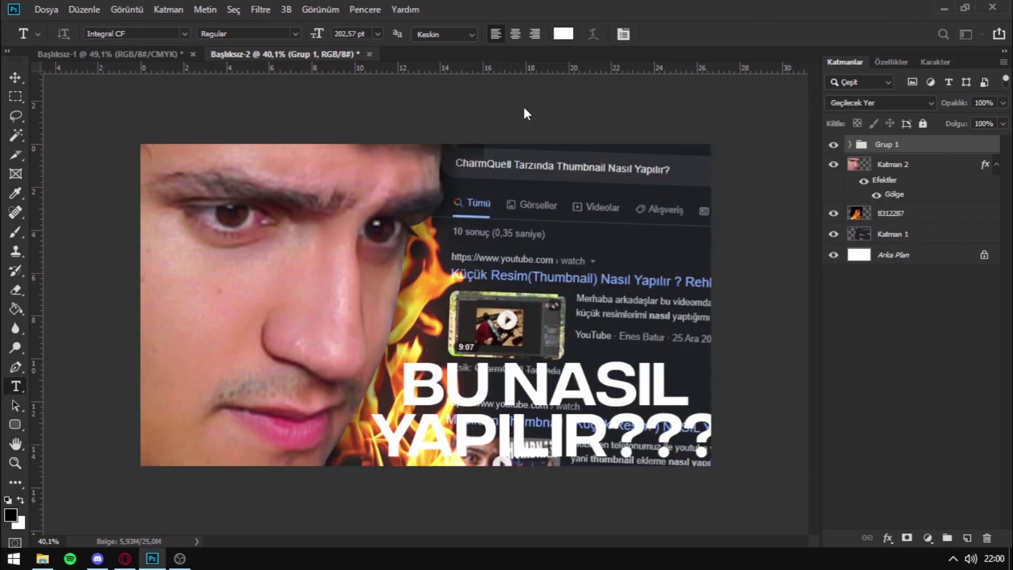
double_click(894, 194)
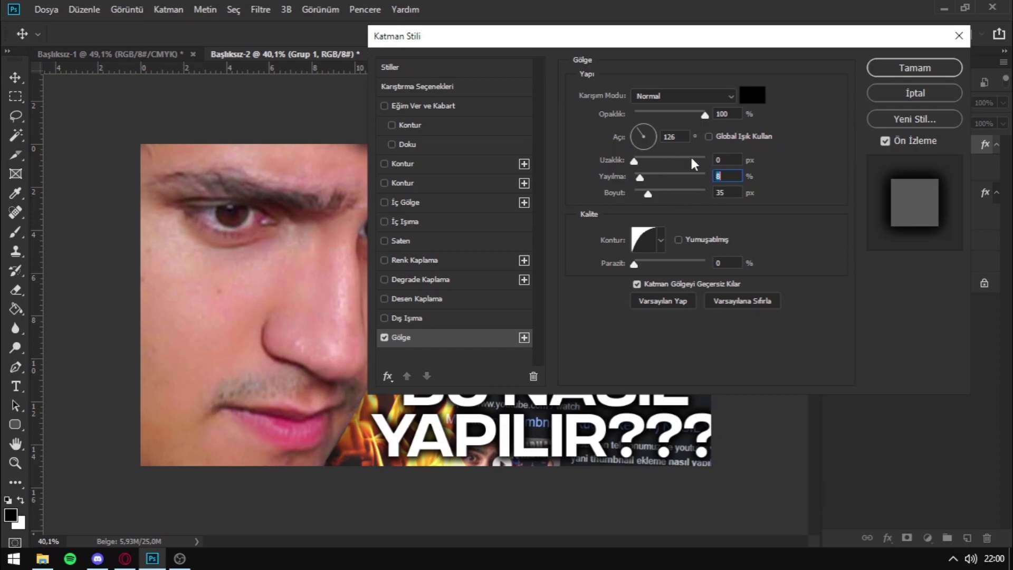
drag(664, 47, 720, 61)
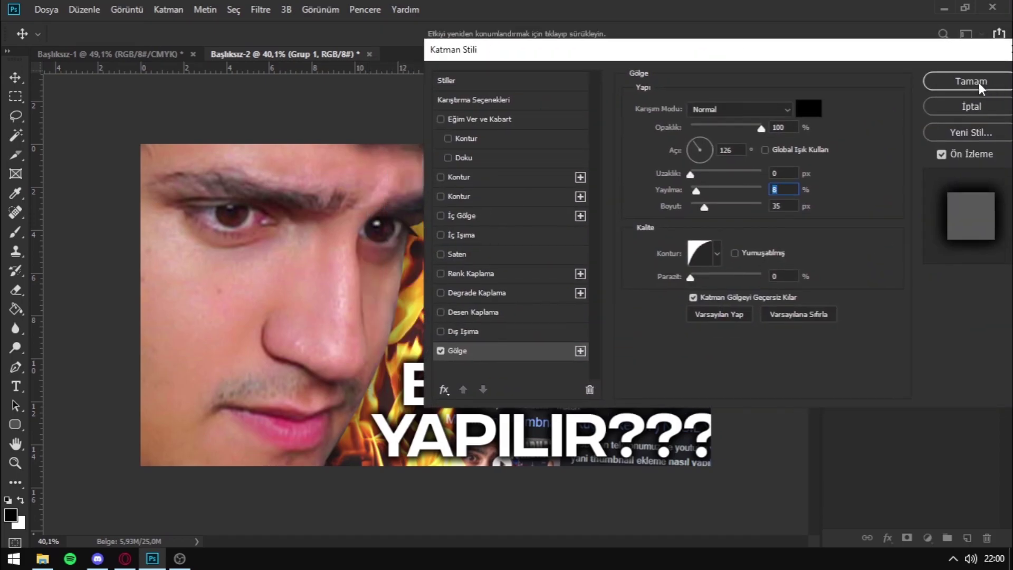
click(977, 83)
Scale the Grup 1 headline to about 94.5%, skew it 1.8°, and place it lower right
key(t)
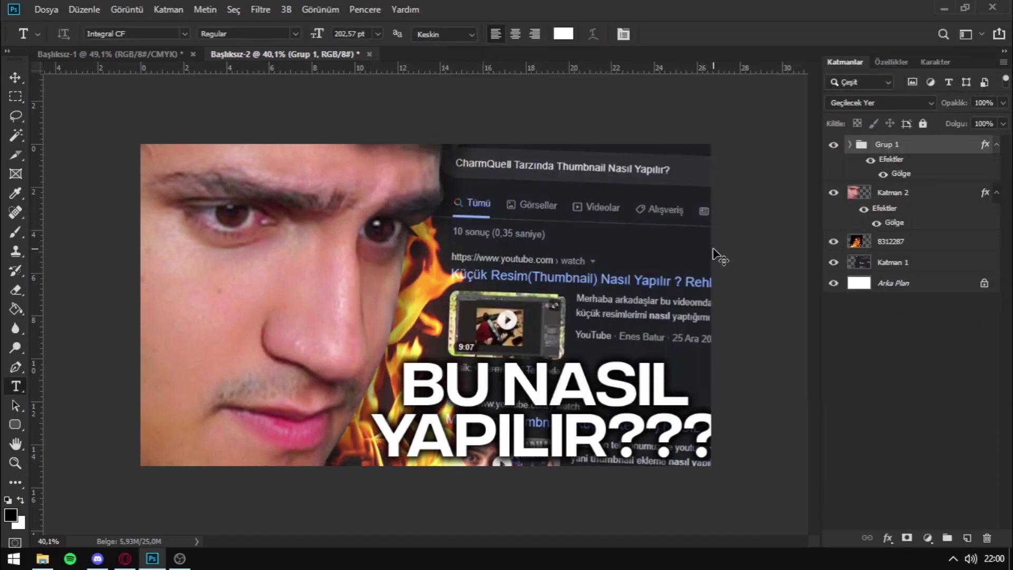
key(ctrl+t)
drag(710, 443, 674, 438)
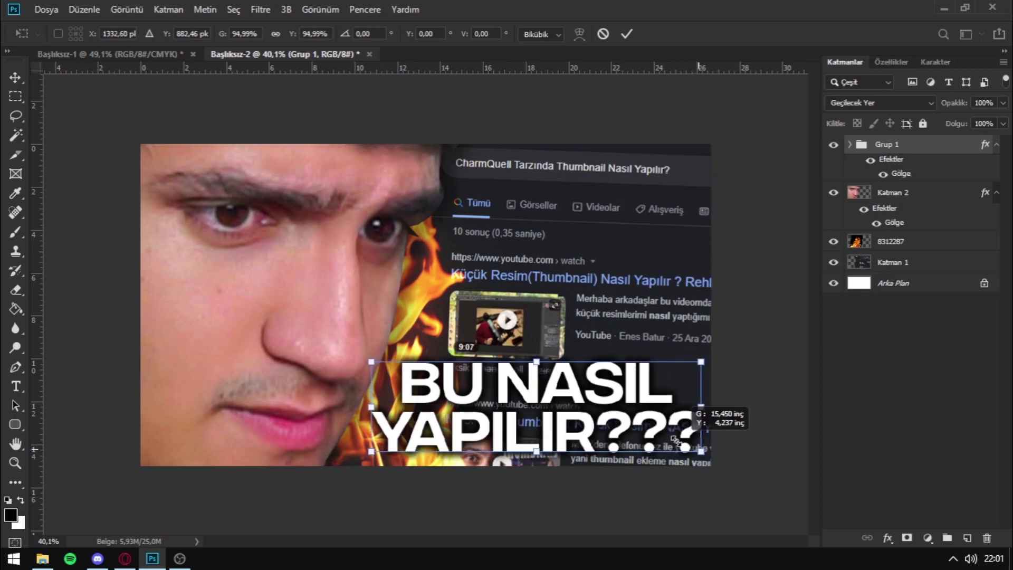
drag(572, 394, 589, 403)
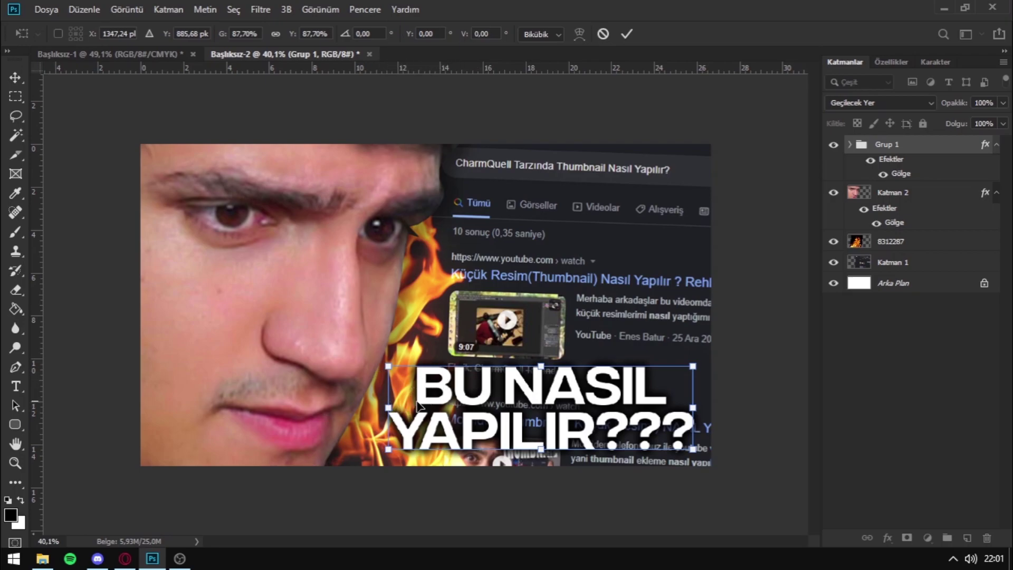
drag(389, 408, 389, 398)
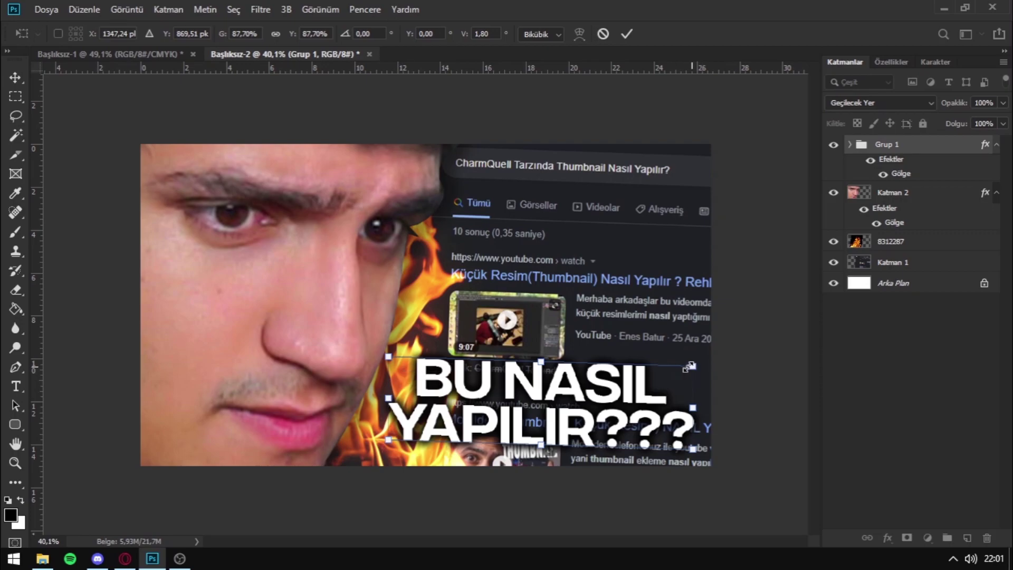
drag(696, 364, 716, 353)
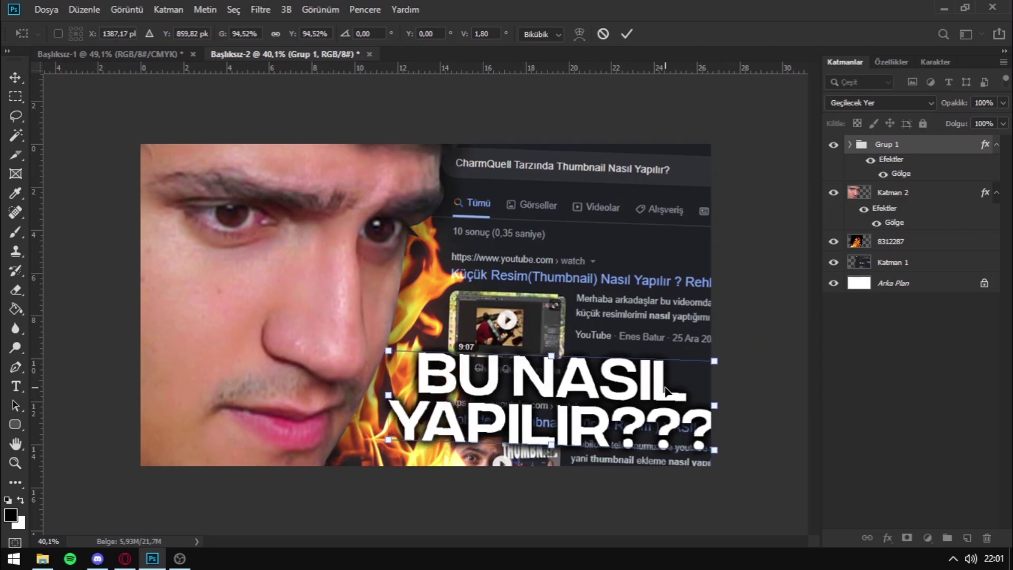
drag(667, 390, 653, 398)
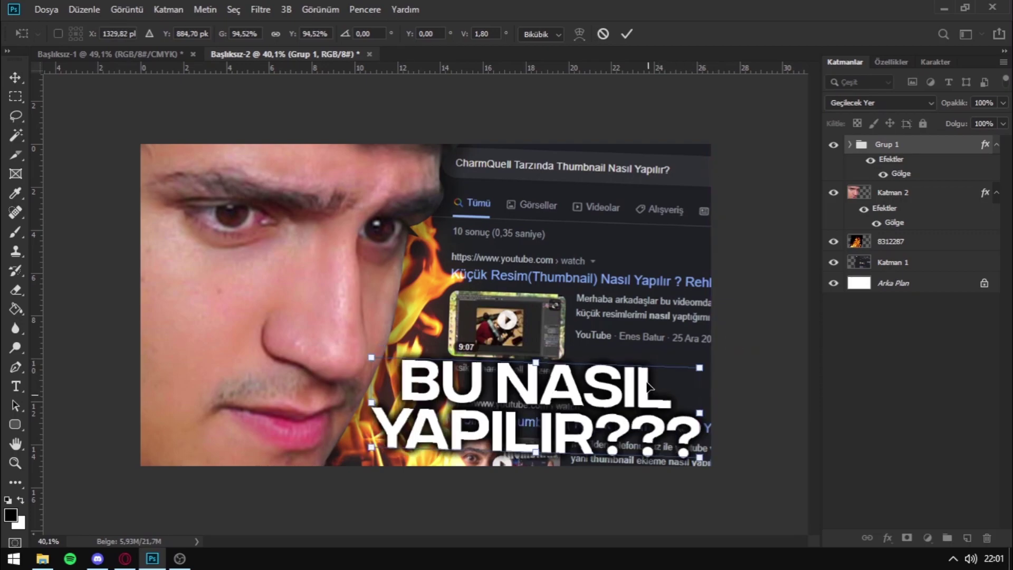
click(627, 33)
key(ctrl+minus)
key(ctrl+minus)
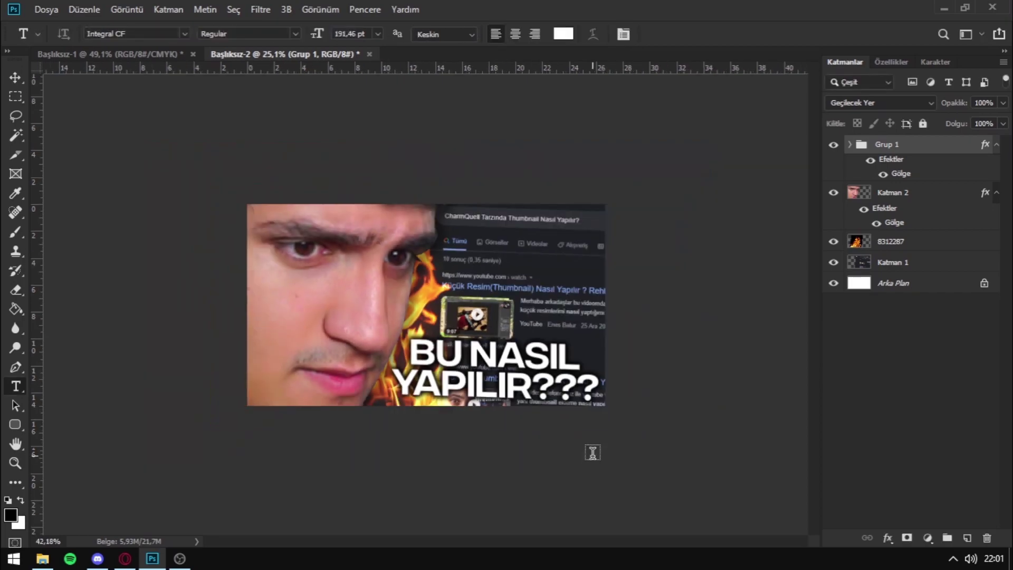
key(ctrl+plus)
key(ctrl+plus)
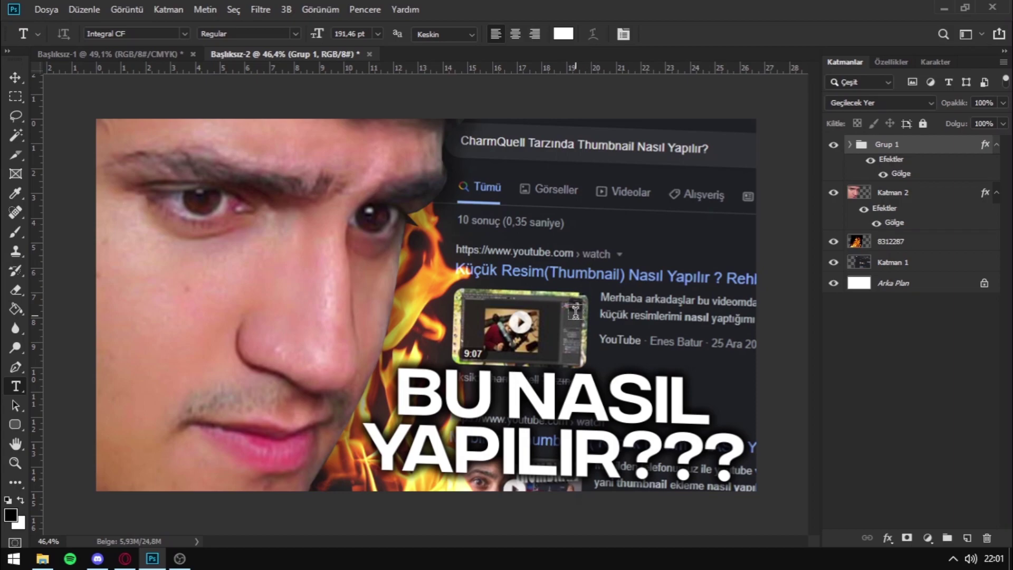
click(97, 558)
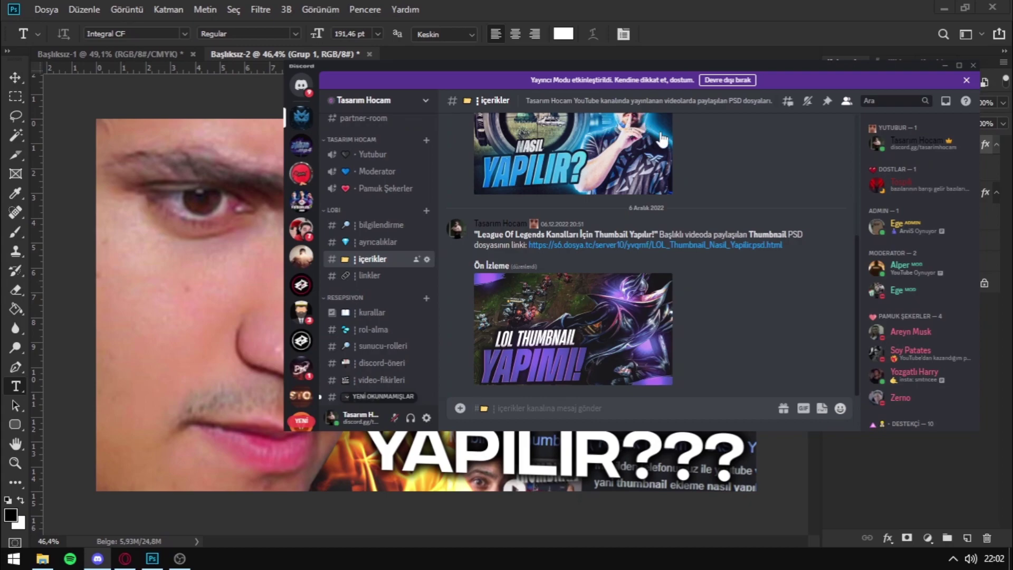
click(949, 70)
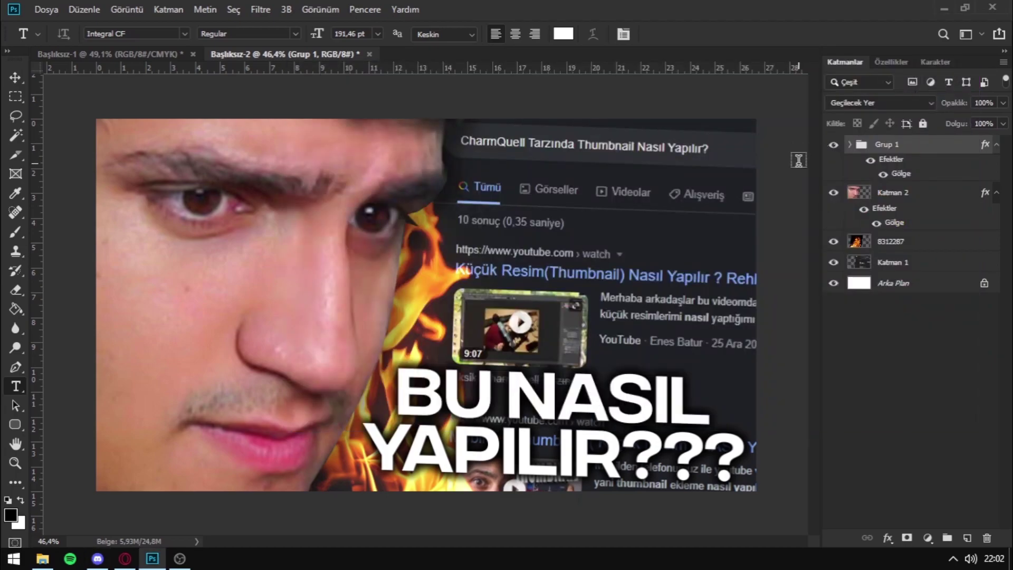